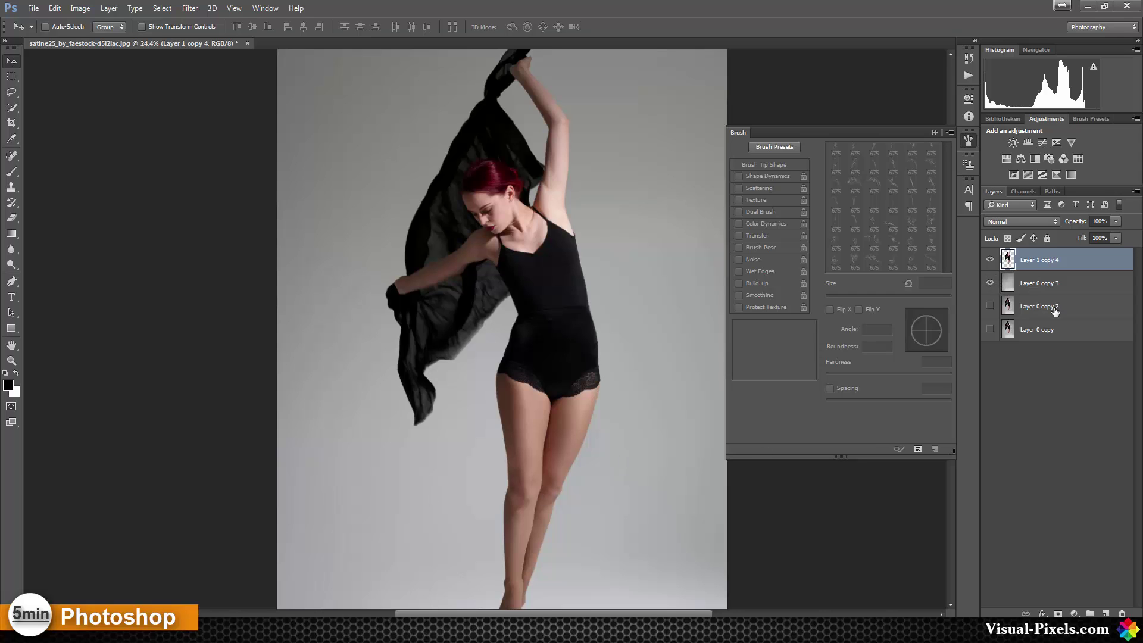
Step: Inspect Layer 0 copy, Layer 0 copy 3 and Layer 1 copy 4 in isolation, restoring the cut-out over the clean background
{"action": "left_click", "coordinate": [991, 329], "text": "alt"}
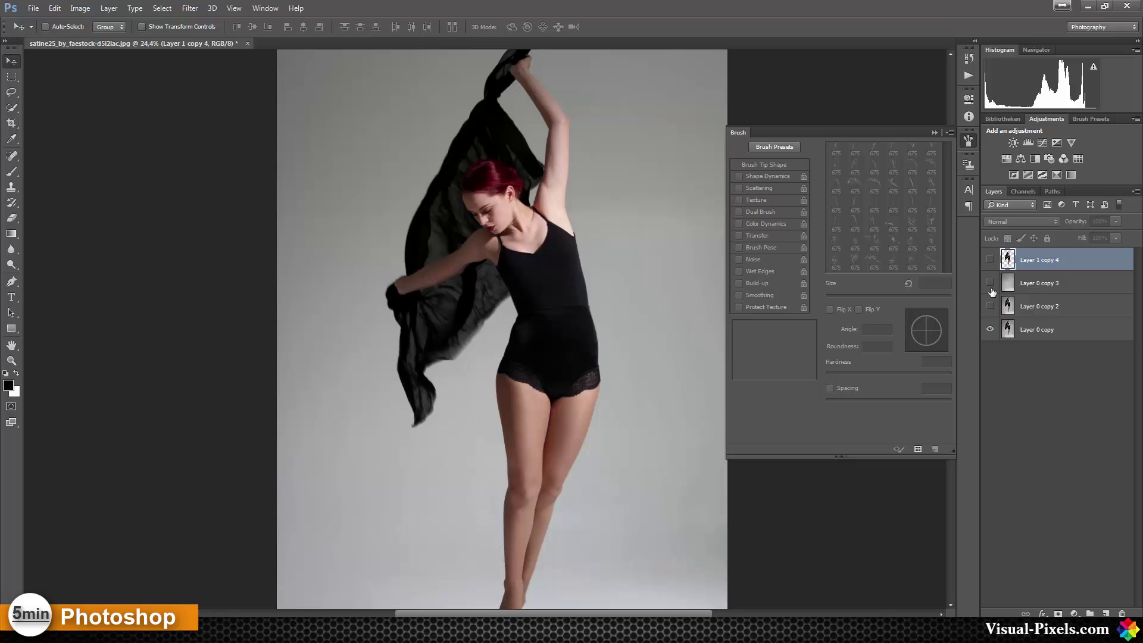
{"action": "left_click", "coordinate": [990, 283], "text": "alt"}
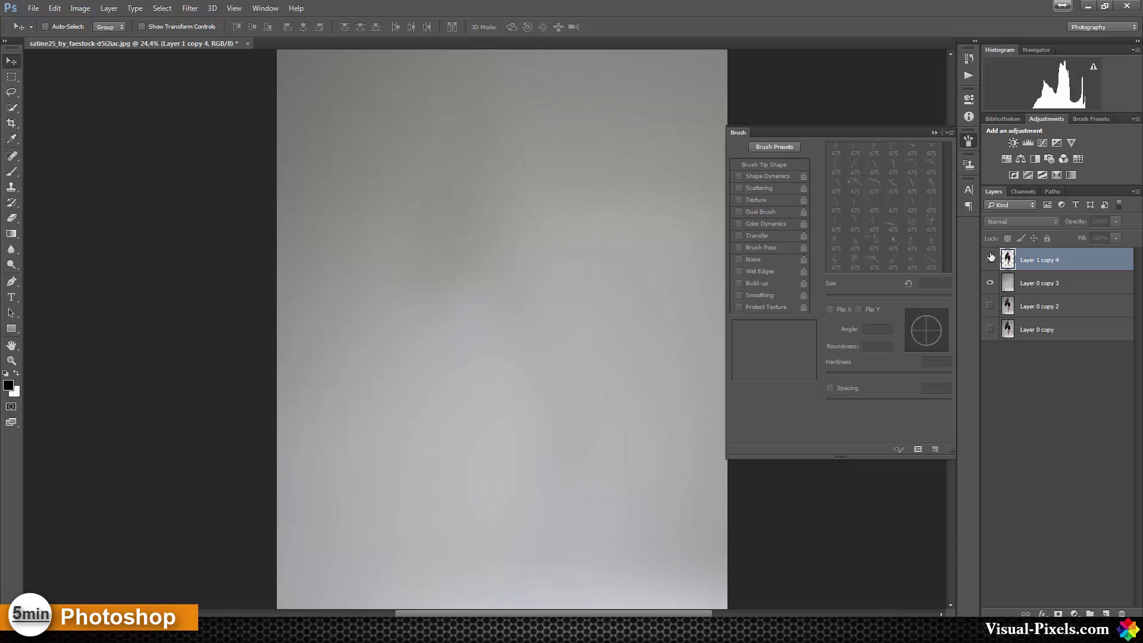
{"action": "left_click", "coordinate": [990, 259], "text": "alt"}
{"action": "left_click", "coordinate": [989, 283], "text": "alt"}
{"action": "left_click", "coordinate": [989, 260]}
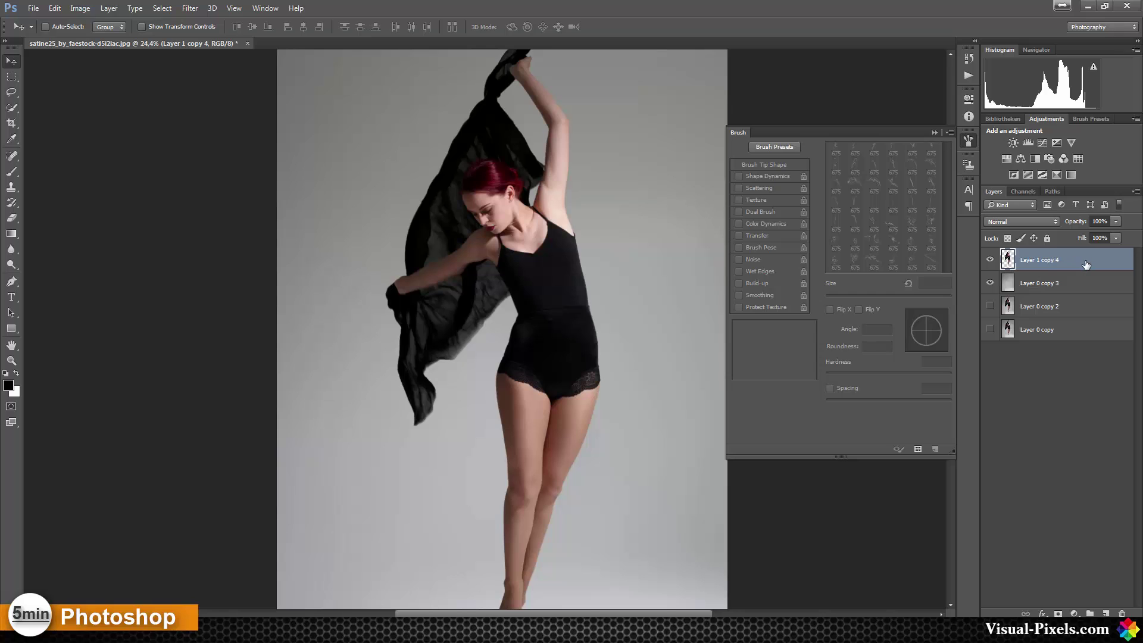
Step: Duplicate the cut-out layer Layer 1 copy 4 and open the lower copy in the Liquify filter
{"action": "key", "text": "ctrl+j"}
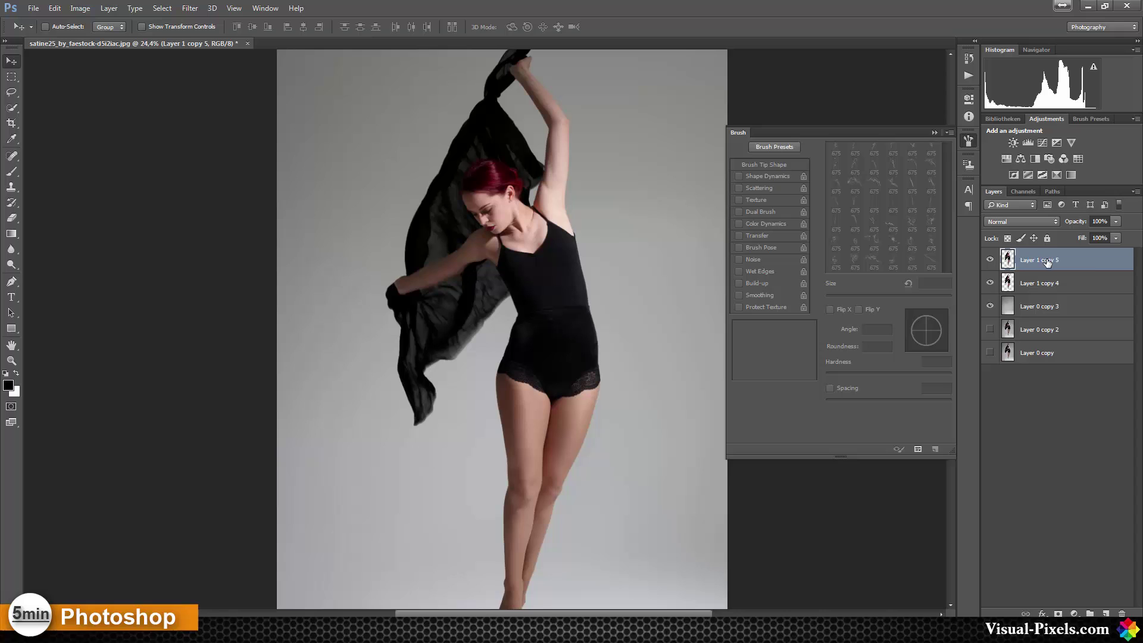
{"action": "left_click", "coordinate": [1037, 284]}
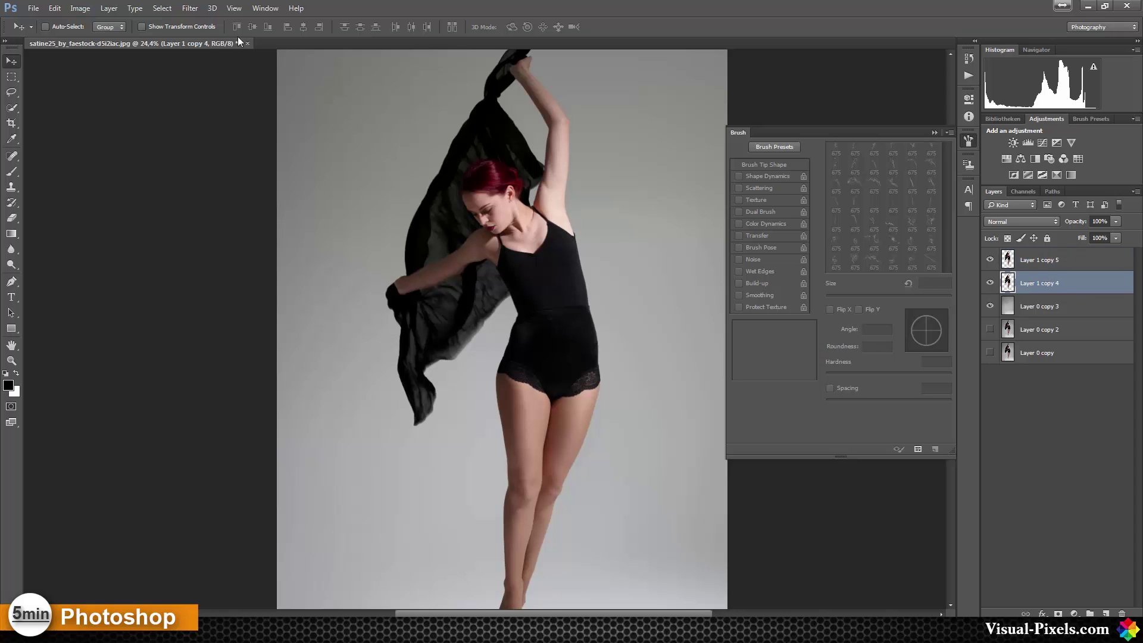
{"action": "left_click", "coordinate": [191, 8]}
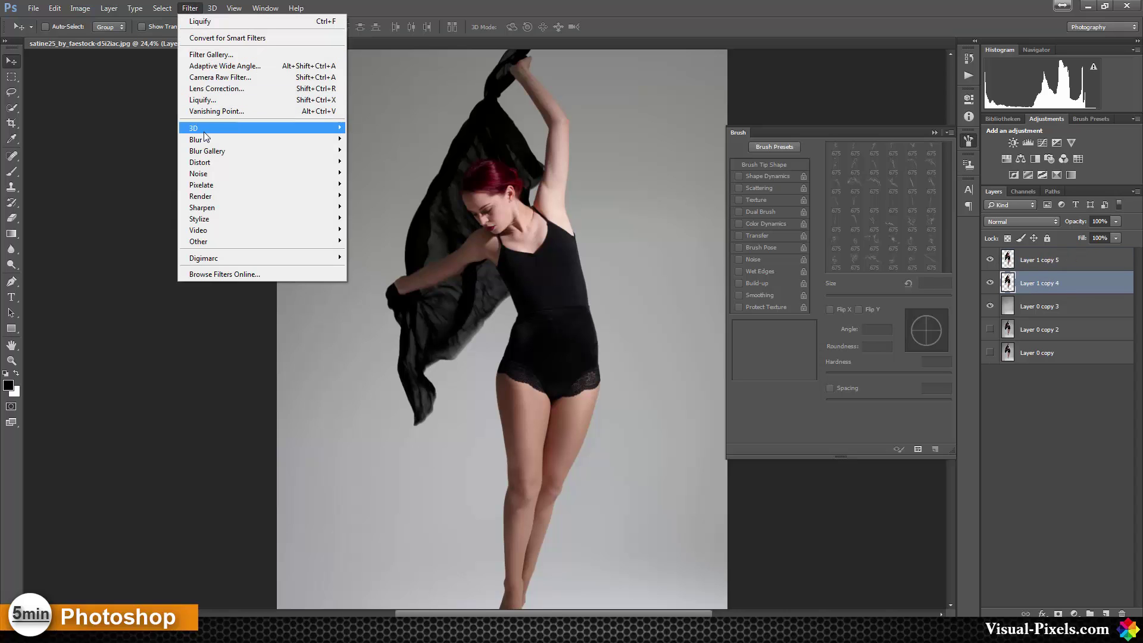
{"action": "left_click", "coordinate": [221, 106]}
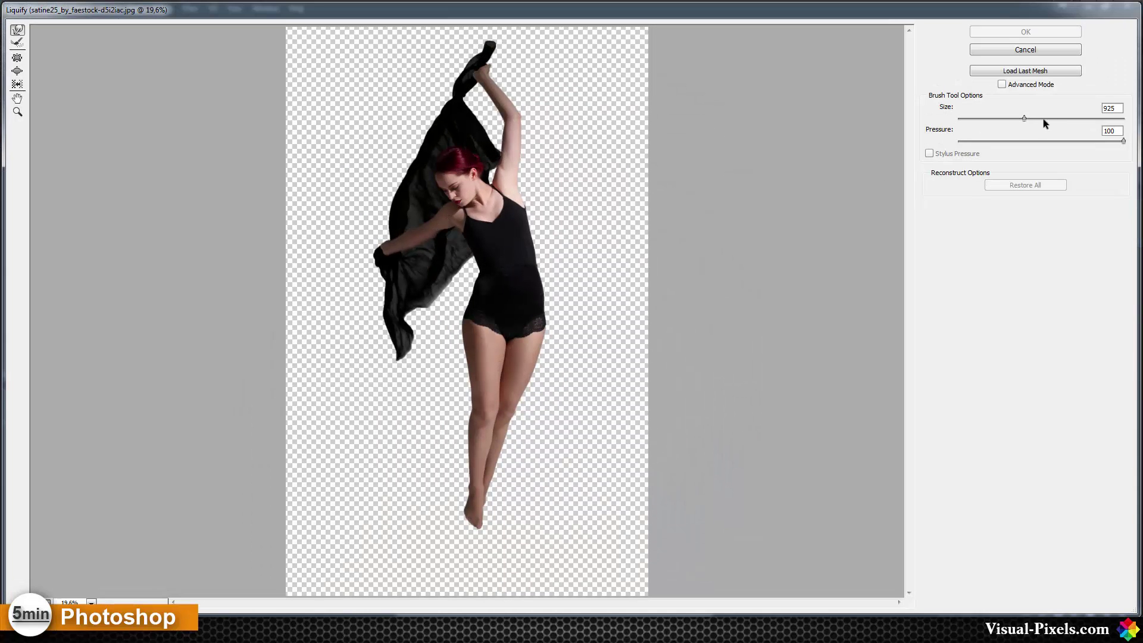
Step: Warp the scarf and head outward with brush size 2087, and the raised arm and nearby scarf edge with size 714
{"action": "mouse_move", "coordinate": [475, 133]}
{"action": "left_mouse_down"}
{"action": "mouse_move", "coordinate": [320, 137]}
{"action": "mouse_move", "coordinate": [386, 111]}
{"action": "mouse_move", "coordinate": [390, 88]}
{"action": "mouse_move", "coordinate": [272, 54]}
{"action": "left_mouse_up"}
{"action": "mouse_move", "coordinate": [369, 30]}
{"action": "left_mouse_down"}
{"action": "mouse_move", "coordinate": [401, 56]}
{"action": "mouse_move", "coordinate": [395, 41]}
{"action": "mouse_move", "coordinate": [347, 38]}
{"action": "mouse_move", "coordinate": [316, 149]}
{"action": "mouse_move", "coordinate": [258, 160]}
{"action": "mouse_move", "coordinate": [342, 242]}
{"action": "mouse_move", "coordinate": [282, 253]}
{"action": "mouse_move", "coordinate": [319, 280]}
{"action": "mouse_move", "coordinate": [260, 291]}
{"action": "mouse_move", "coordinate": [323, 316]}
{"action": "mouse_move", "coordinate": [279, 341]}
{"action": "mouse_move", "coordinate": [336, 350]}
{"action": "mouse_move", "coordinate": [294, 350]}
{"action": "left_mouse_up"}
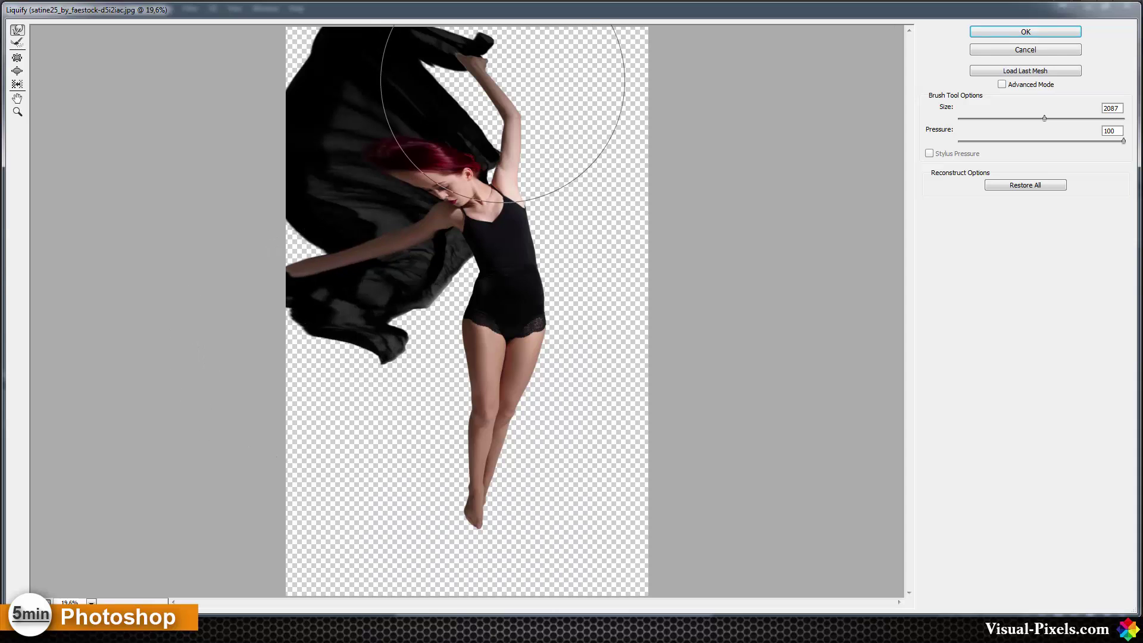
{"action": "left_click", "coordinate": [1019, 118]}
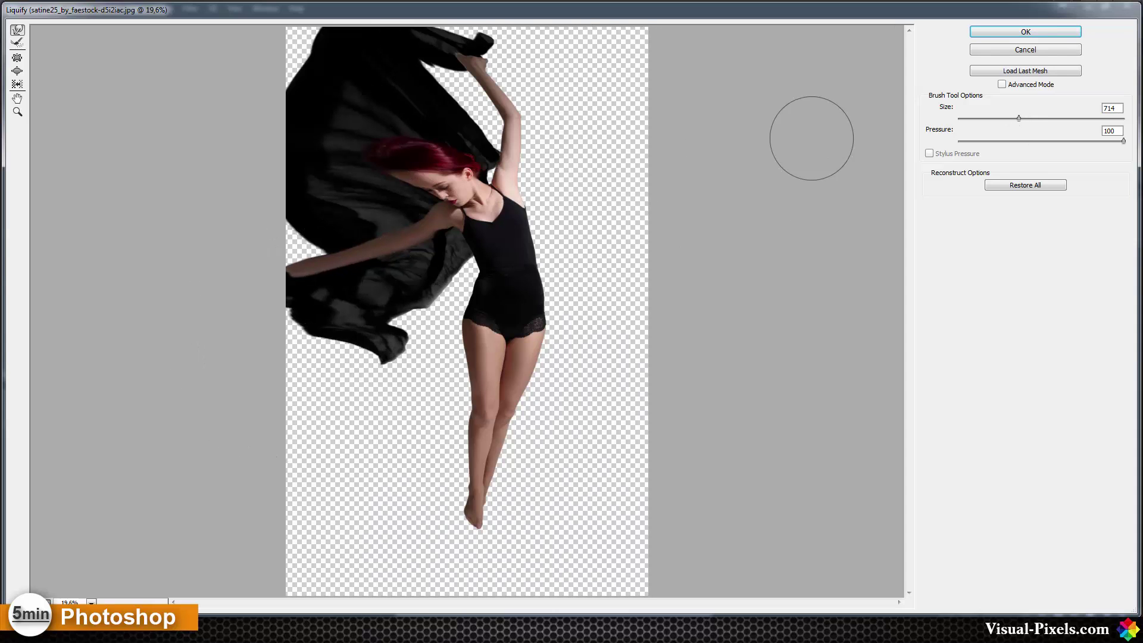
{"action": "mouse_move", "coordinate": [458, 76]}
{"action": "left_mouse_down"}
{"action": "mouse_move", "coordinate": [487, 40]}
{"action": "mouse_move", "coordinate": [497, 67]}
{"action": "mouse_move", "coordinate": [505, 61]}
{"action": "mouse_move", "coordinate": [483, 82]}
{"action": "mouse_move", "coordinate": [458, 74]}
{"action": "mouse_move", "coordinate": [492, 68]}
{"action": "mouse_move", "coordinate": [463, 68]}
{"action": "mouse_move", "coordinate": [511, 50]}
{"action": "left_mouse_up"}
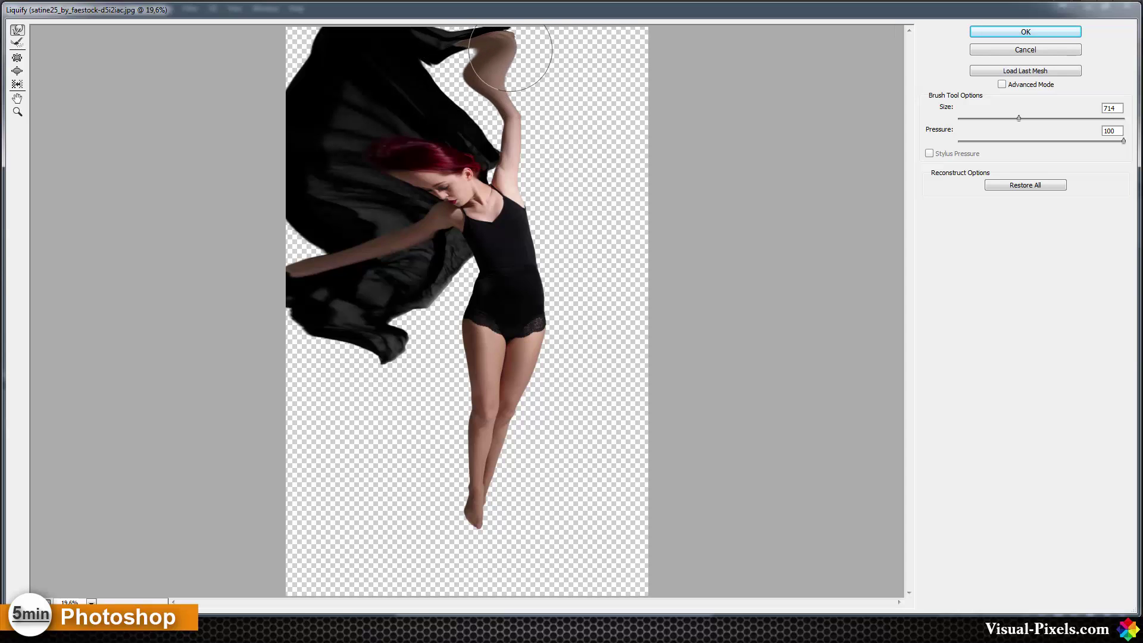
{"action": "mouse_move", "coordinate": [514, 92]}
{"action": "left_mouse_down"}
{"action": "mouse_move", "coordinate": [523, 64]}
{"action": "mouse_move", "coordinate": [546, 48]}
{"action": "left_mouse_up"}
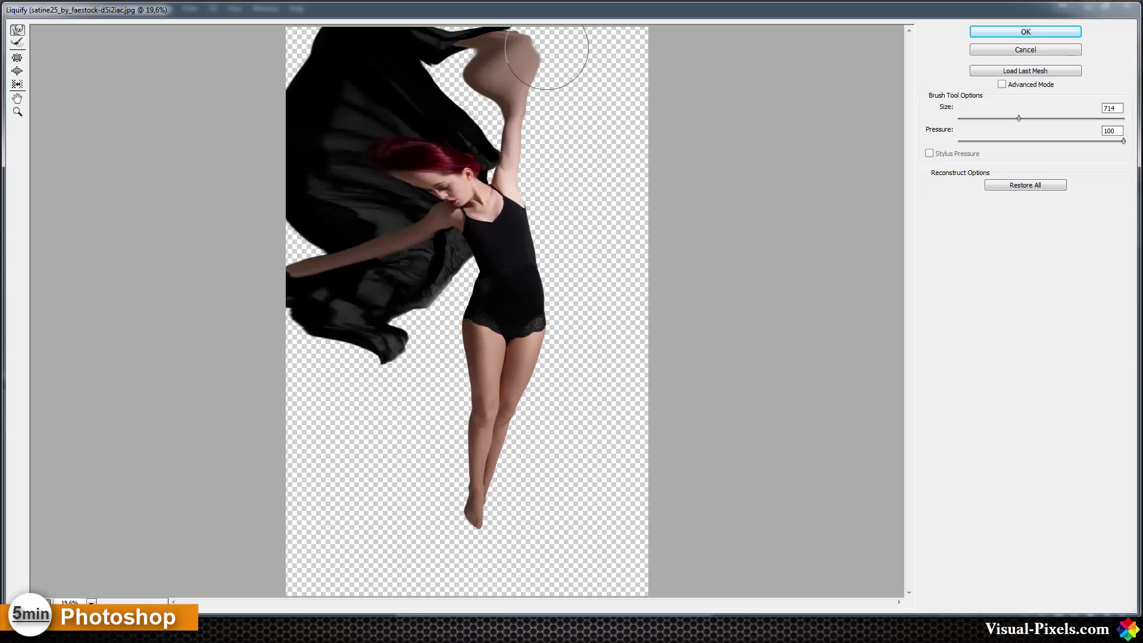
{"action": "left_click_drag", "start_coordinate": [413, 81], "coordinate": [470, 75]}
Step: Smear the hip and legs toward the scarf and the extended forearm slightly upward at brush size 714, and apply Liquify
{"action": "mouse_move", "coordinate": [480, 345]}
{"action": "left_mouse_down"}
{"action": "mouse_move", "coordinate": [422, 271]}
{"action": "mouse_move", "coordinate": [451, 293]}
{"action": "mouse_move", "coordinate": [440, 294]}
{"action": "mouse_move", "coordinate": [467, 345]}
{"action": "mouse_move", "coordinate": [443, 345]}
{"action": "mouse_move", "coordinate": [466, 373]}
{"action": "mouse_move", "coordinate": [438, 373]}
{"action": "mouse_move", "coordinate": [456, 397]}
{"action": "mouse_move", "coordinate": [419, 399]}
{"action": "mouse_move", "coordinate": [430, 419]}
{"action": "mouse_move", "coordinate": [447, 419]}
{"action": "mouse_move", "coordinate": [422, 417]}
{"action": "mouse_move", "coordinate": [424, 428]}
{"action": "mouse_move", "coordinate": [445, 420]}
{"action": "mouse_move", "coordinate": [413, 414]}
{"action": "mouse_move", "coordinate": [447, 436]}
{"action": "mouse_move", "coordinate": [417, 437]}
{"action": "mouse_move", "coordinate": [441, 462]}
{"action": "mouse_move", "coordinate": [445, 415]}
{"action": "mouse_move", "coordinate": [416, 406]}
{"action": "mouse_move", "coordinate": [458, 456]}
{"action": "mouse_move", "coordinate": [424, 461]}
{"action": "mouse_move", "coordinate": [450, 492]}
{"action": "mouse_move", "coordinate": [420, 496]}
{"action": "mouse_move", "coordinate": [441, 504]}
{"action": "mouse_move", "coordinate": [411, 511]}
{"action": "mouse_move", "coordinate": [437, 510]}
{"action": "mouse_move", "coordinate": [406, 511]}
{"action": "mouse_move", "coordinate": [443, 451]}
{"action": "mouse_move", "coordinate": [427, 452]}
{"action": "mouse_move", "coordinate": [453, 329]}
{"action": "mouse_move", "coordinate": [396, 340]}
{"action": "mouse_move", "coordinate": [396, 325]}
{"action": "mouse_move", "coordinate": [437, 334]}
{"action": "mouse_move", "coordinate": [417, 332]}
{"action": "mouse_move", "coordinate": [433, 327]}
{"action": "mouse_move", "coordinate": [421, 310]}
{"action": "mouse_move", "coordinate": [429, 315]}
{"action": "mouse_move", "coordinate": [450, 268]}
{"action": "left_mouse_up"}
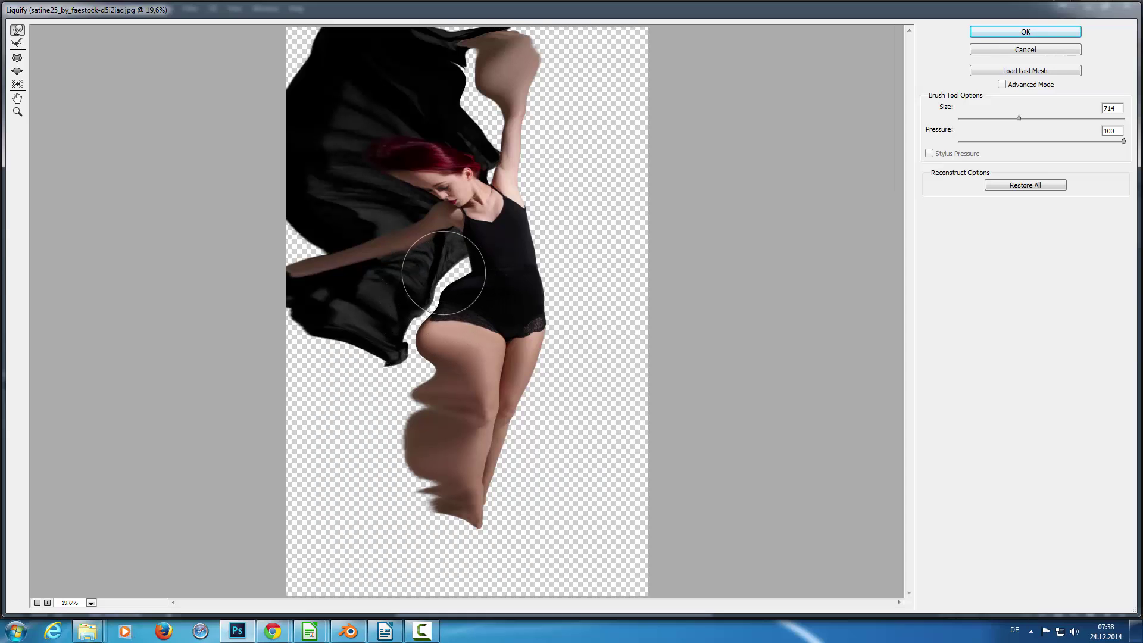
{"action": "left_click_drag", "start_coordinate": [316, 257], "coordinate": [294, 238]}
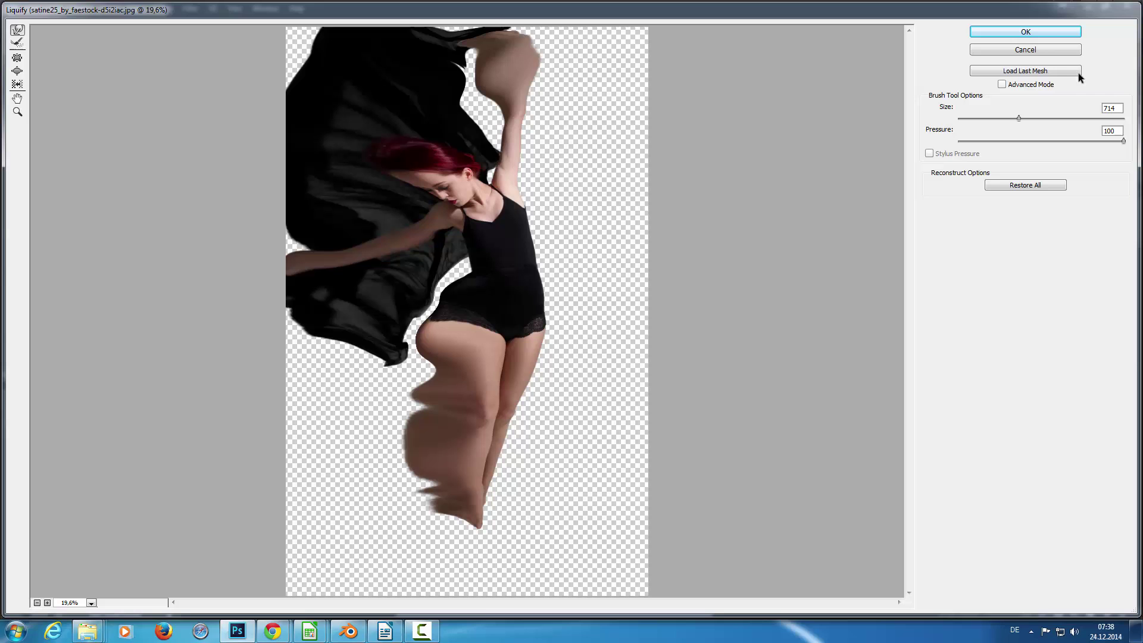
{"action": "left_click", "coordinate": [1041, 34]}
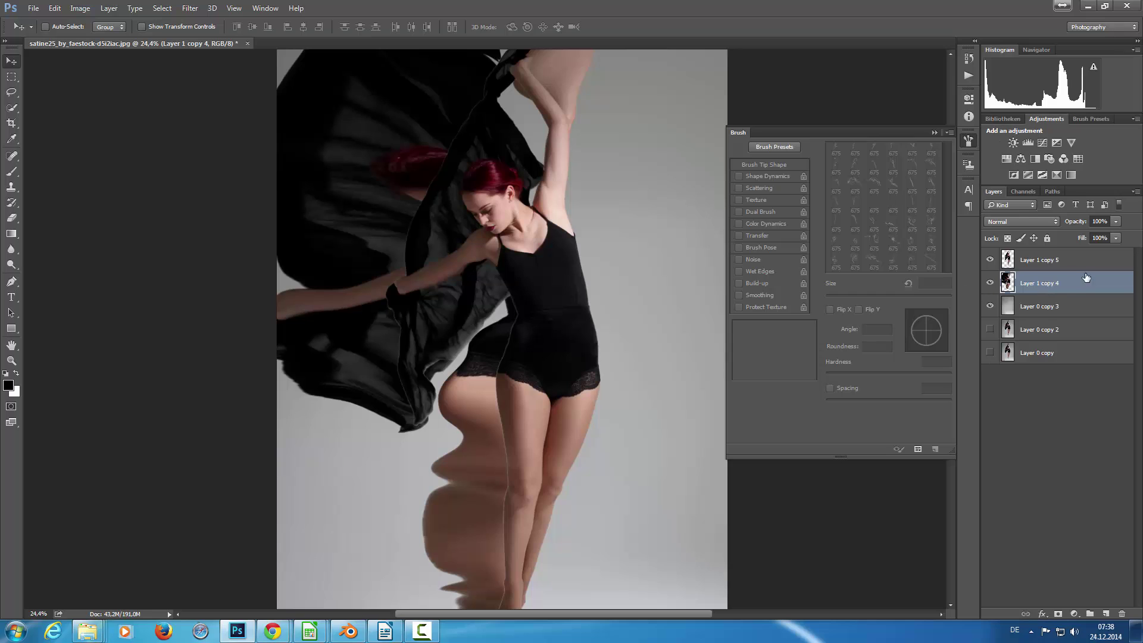
Step: Hide the liquified Layer 1 copy 4 with a black mask and add a white mask to Layer 1 copy 5
{"action": "left_click", "coordinate": [1057, 614], "text": "alt"}
{"action": "key", "text": "x"}
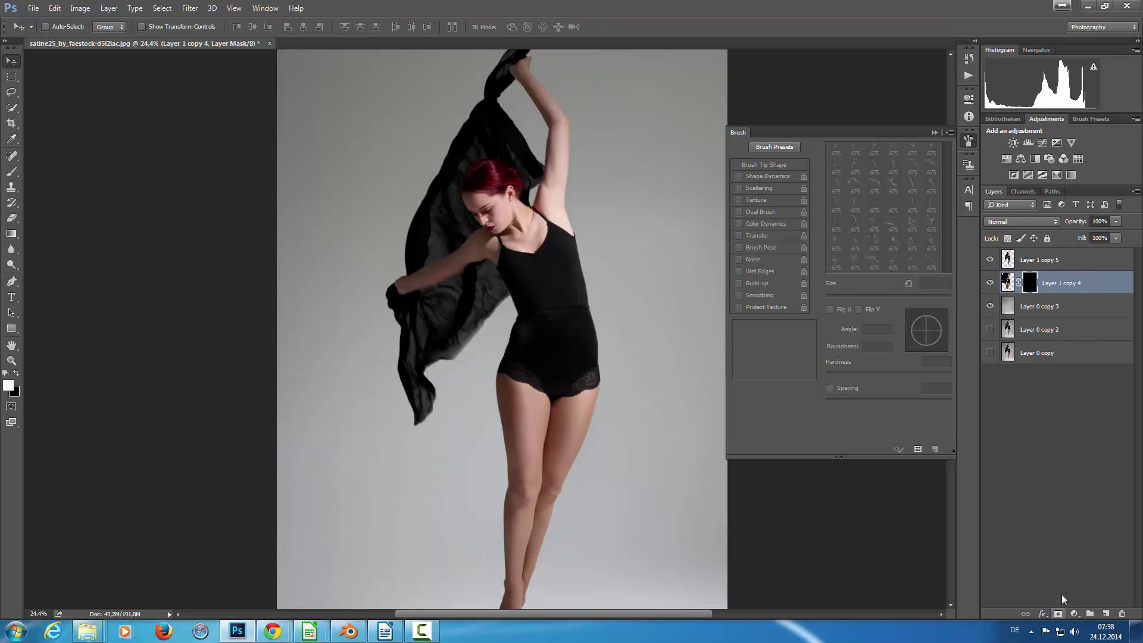
{"action": "left_click", "coordinate": [1036, 268]}
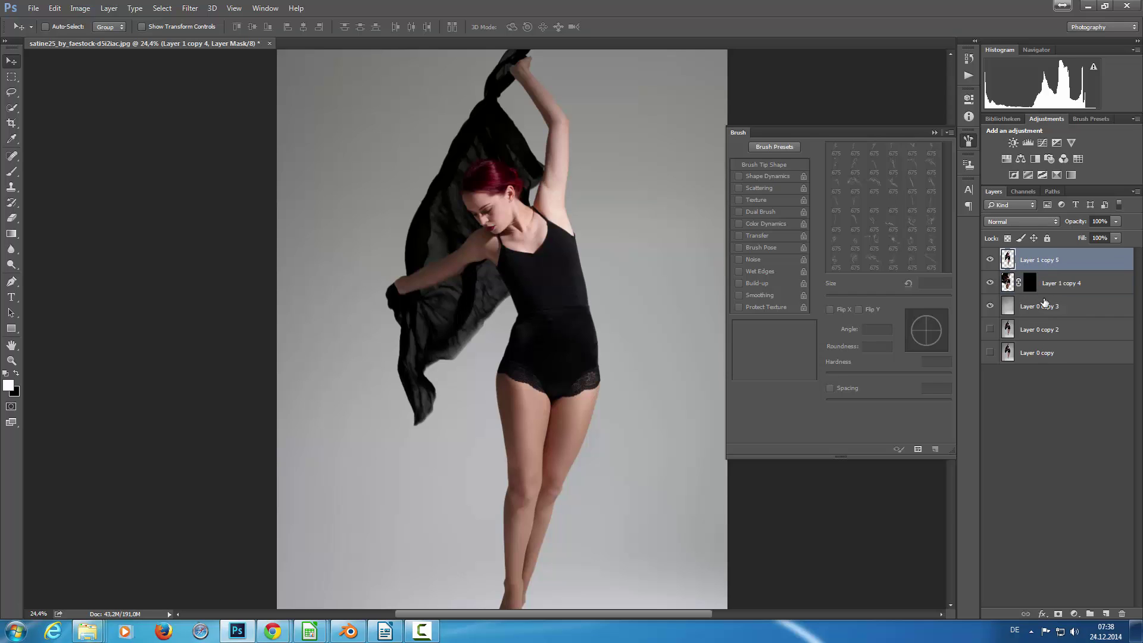
{"action": "left_click", "coordinate": [1057, 614]}
Step: Stamp black on the Layer 1 copy 5 mask over the upper scarf with the smoke brush at 2014 px, -58° and 100% opacity
{"action": "key", "text": "x"}
{"action": "left_click", "coordinate": [11, 173]}
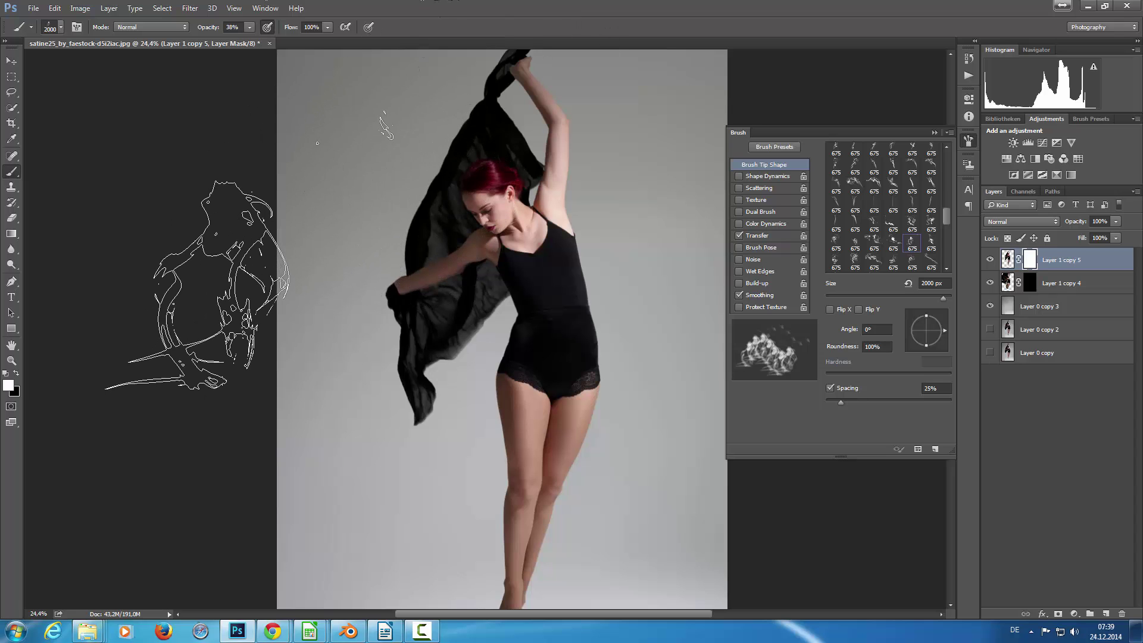
{"action": "left_click_drag", "start_coordinate": [943, 338], "coordinate": [939, 351]}
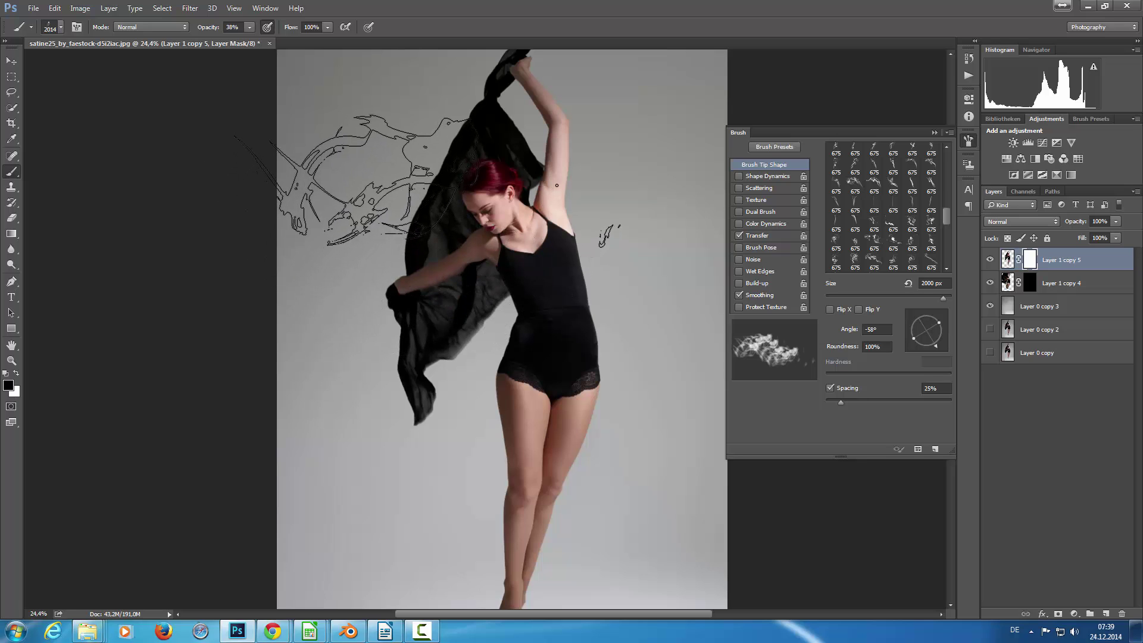
{"action": "key", "text": "x"}
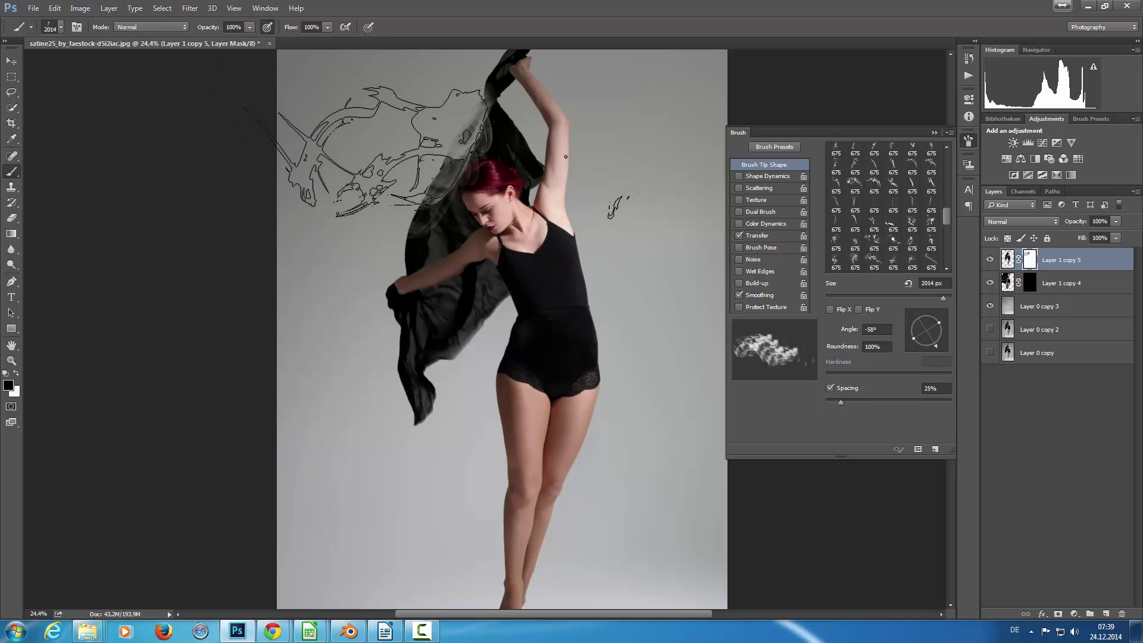
{"action": "left_click", "coordinate": [437, 152]}
Step: Stamp a different 675 px smoke brush on the mask over the scarf just above the extended forearm
{"action": "left_click", "coordinate": [56, 25]}
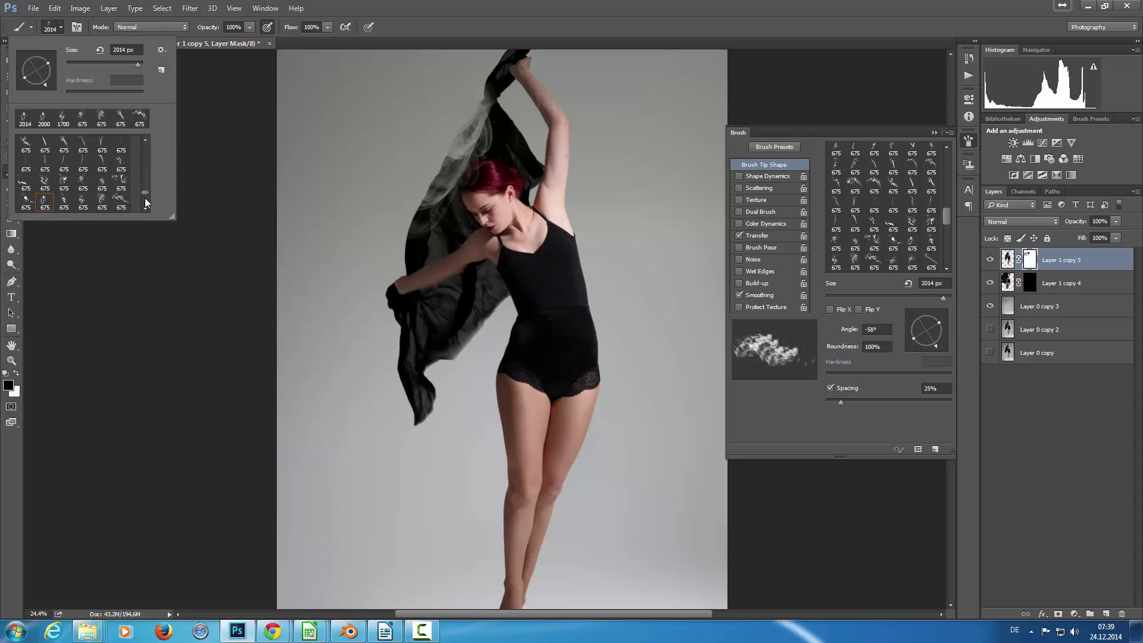
{"action": "left_click", "coordinate": [120, 201]}
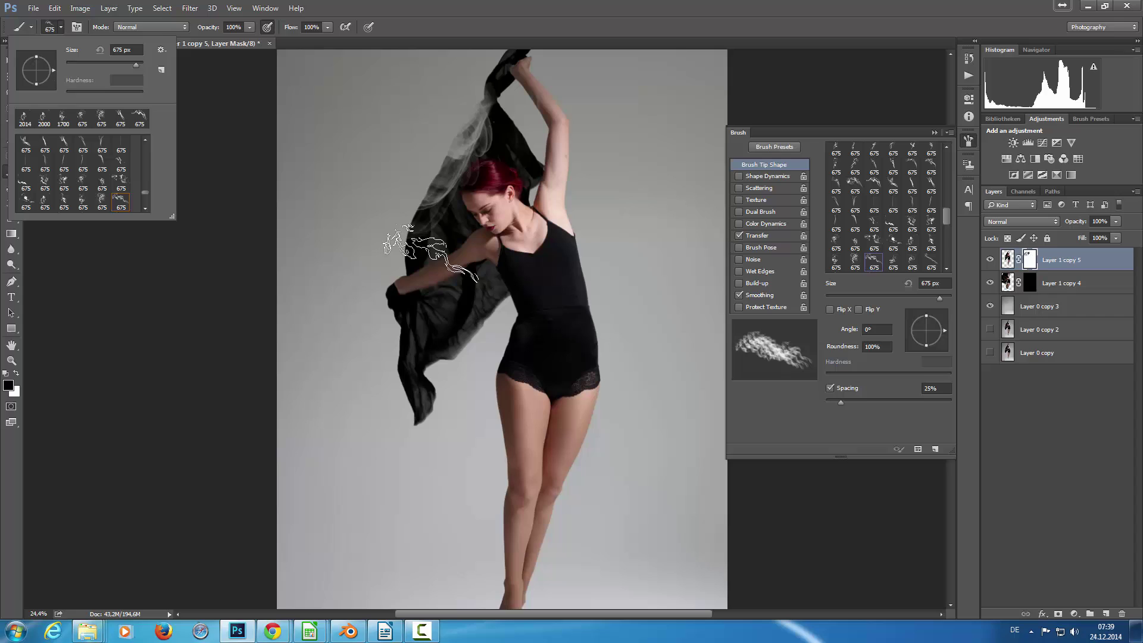
{"action": "left_click", "coordinate": [425, 261]}
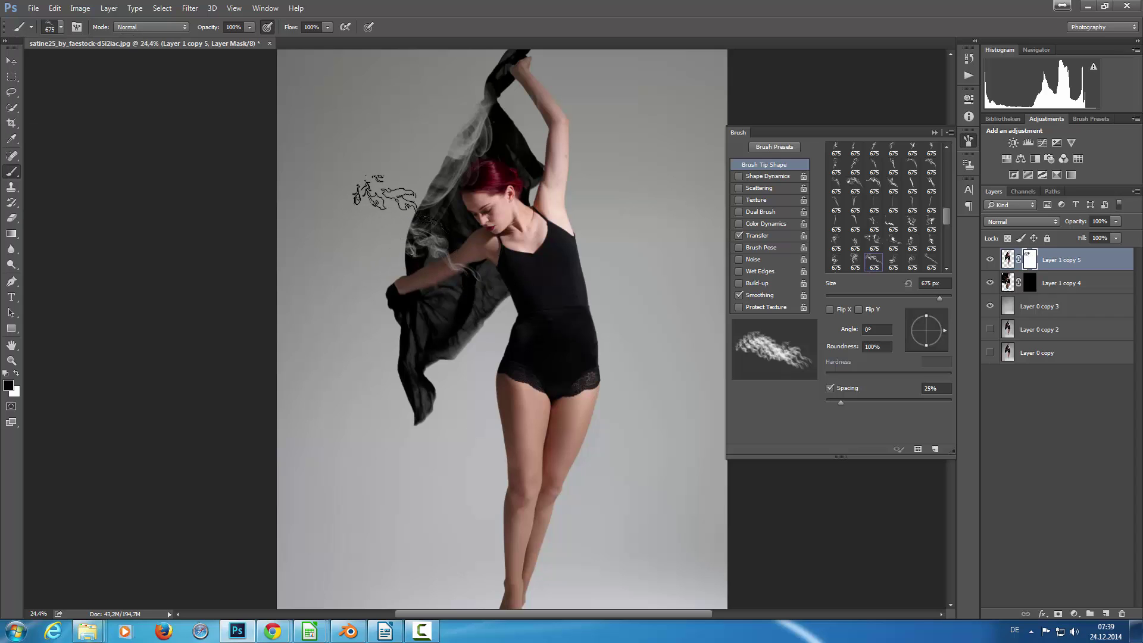
Step: Mask the hanging end of the scarf and the raised hand with another wispy 675 px smoke brush
{"action": "left_click", "coordinate": [62, 27]}
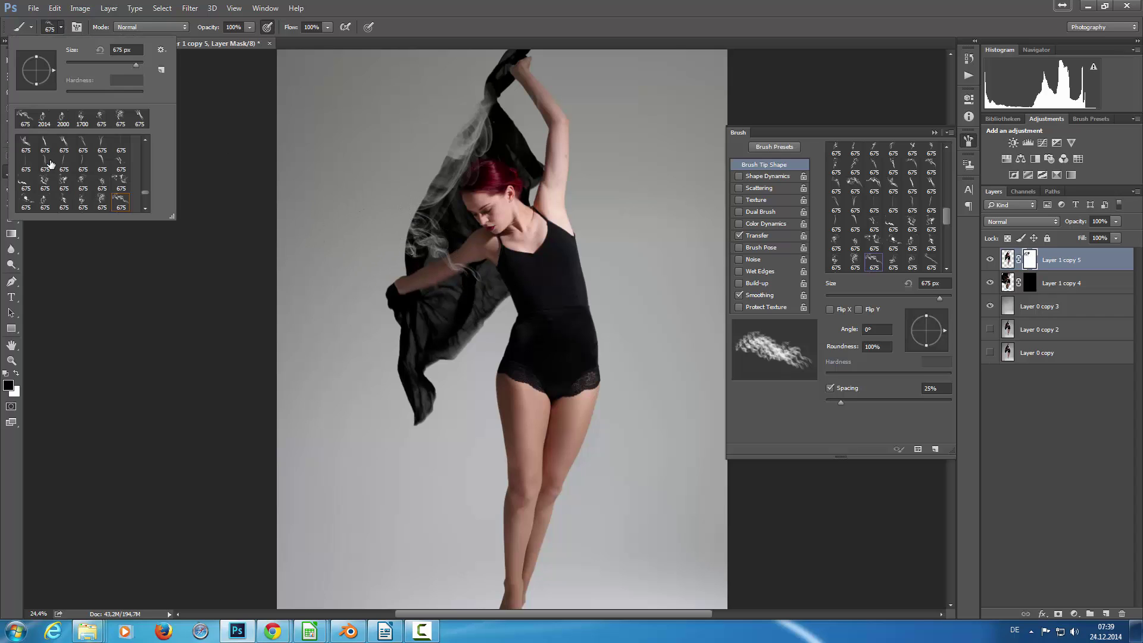
{"action": "left_click", "coordinate": [43, 184]}
{"action": "left_click", "coordinate": [411, 369]}
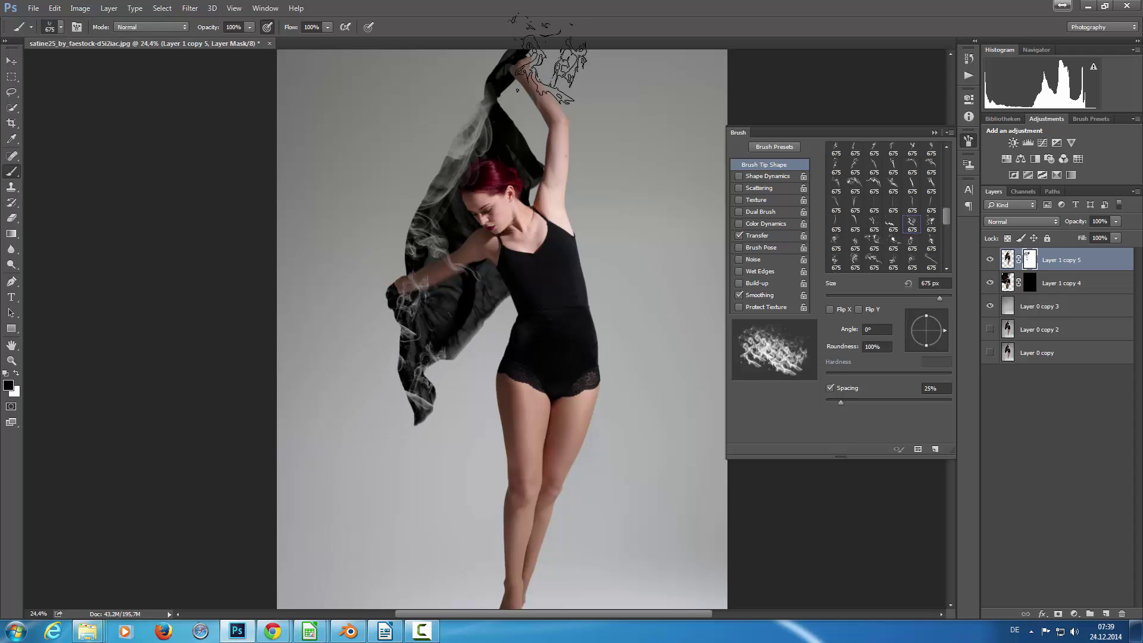
{"action": "left_click", "coordinate": [512, 68]}
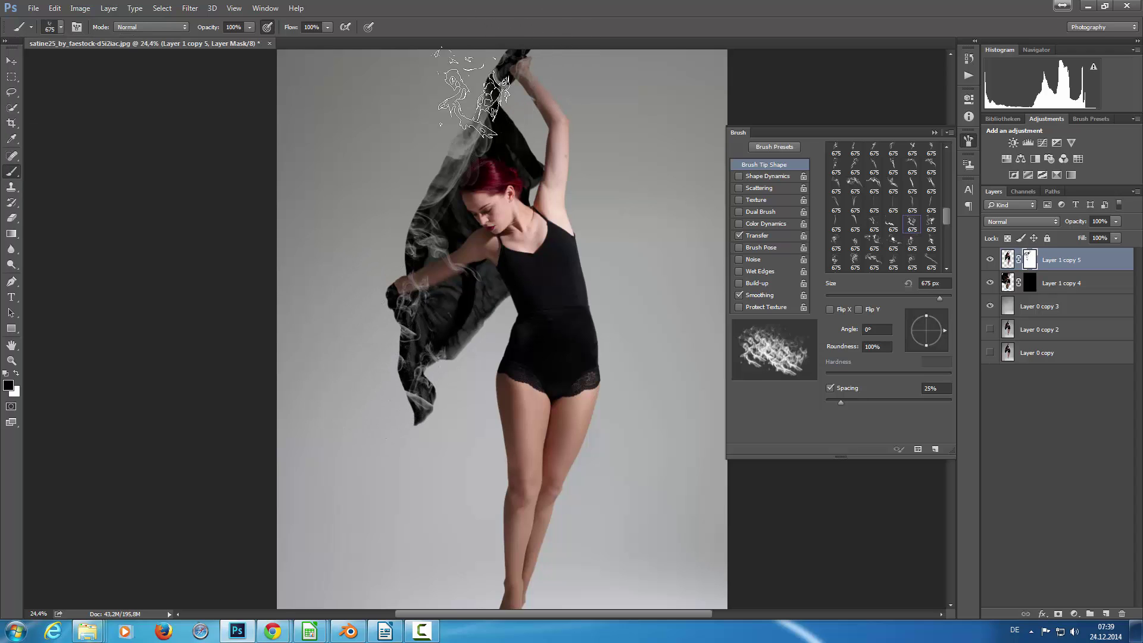
Step: Mask wisps from the top of the scarf, the raised forearm and the scarf edge beside the waist with a rounder 675 px smoke brush
{"action": "left_click", "coordinate": [54, 27]}
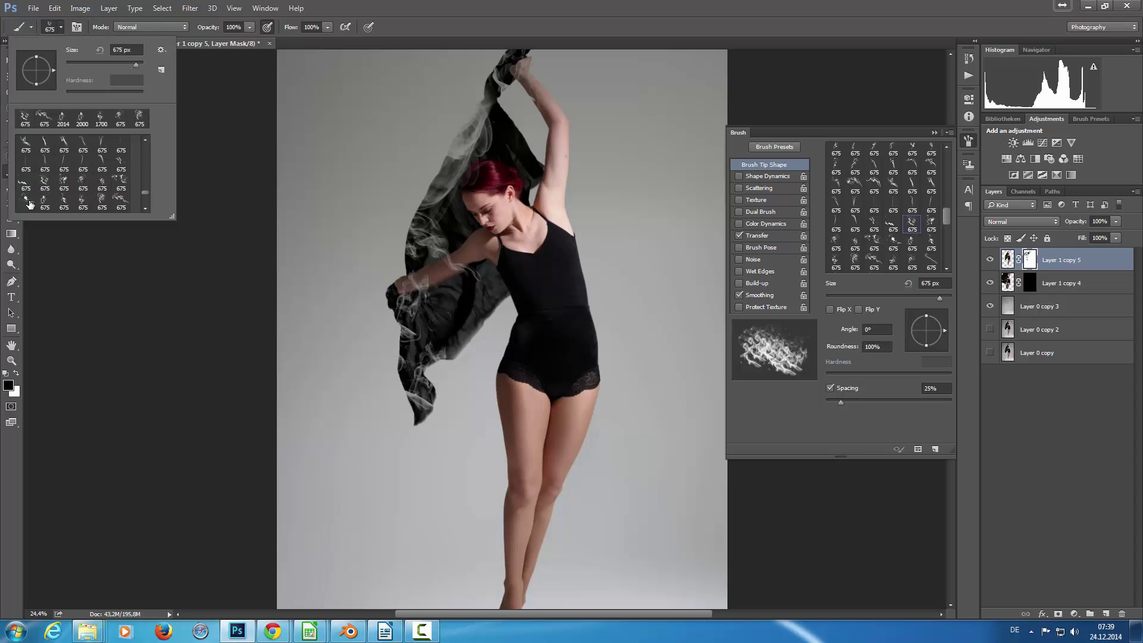
{"action": "left_click", "coordinate": [29, 205]}
{"action": "left_click", "coordinate": [498, 81]}
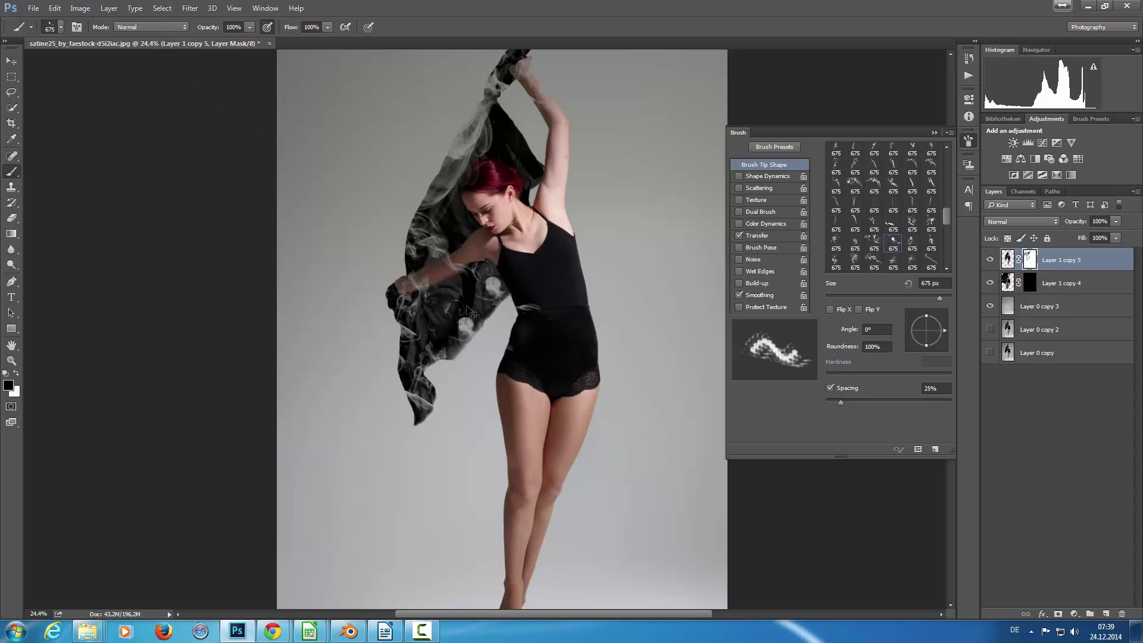
Step: Stamp a new 675 px smoke brush on the mask over the hip and upper thigh beside the scarf
{"action": "left_click", "coordinate": [60, 28]}
{"action": "left_click", "coordinate": [65, 181]}
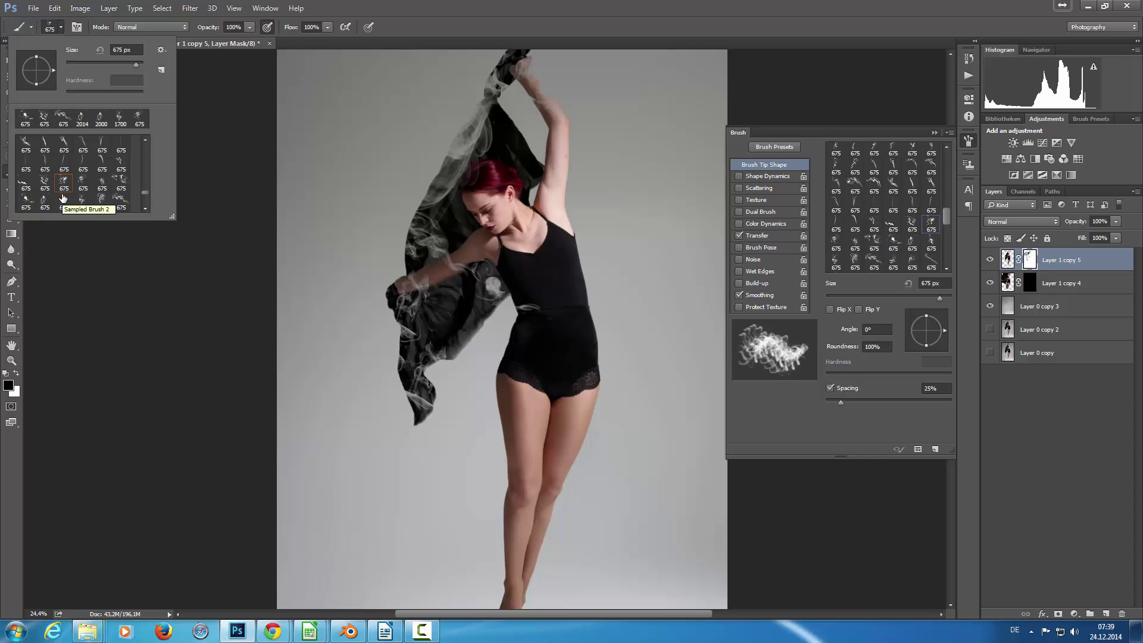
{"action": "left_click", "coordinate": [81, 184]}
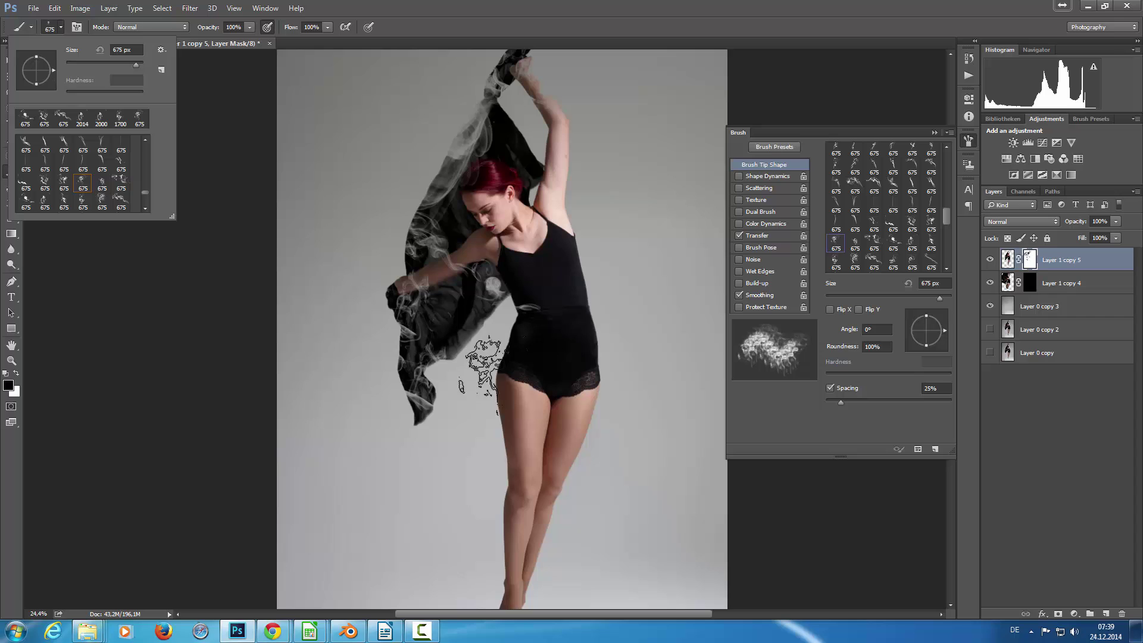
{"action": "left_click", "coordinate": [485, 396]}
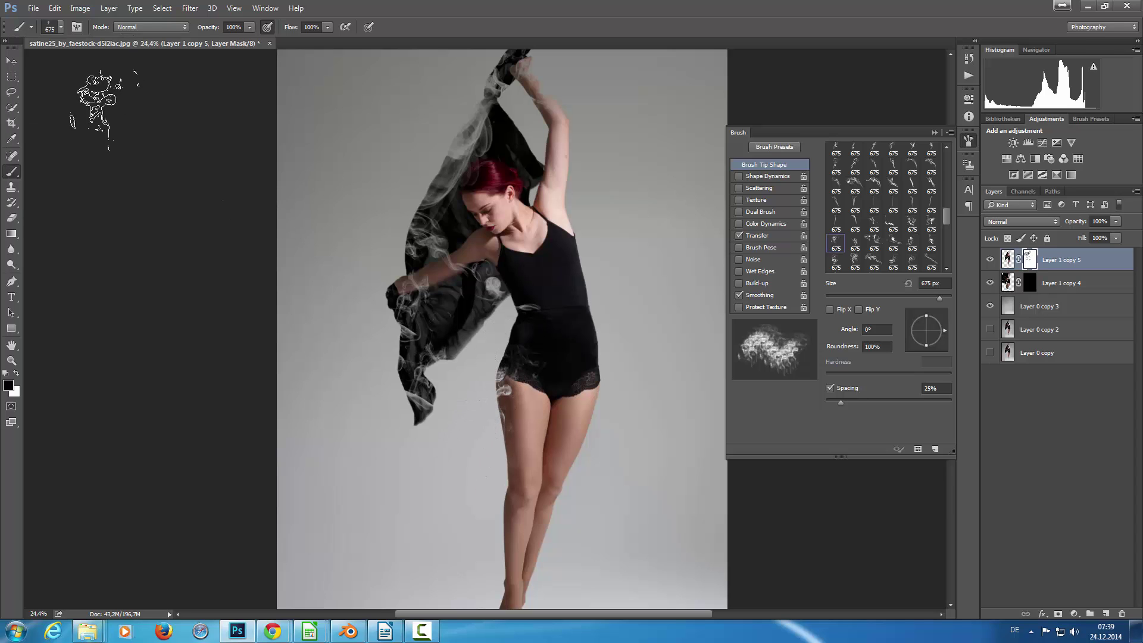
Step: Rotate the smoke brush to 67°, enlarge it to 1700 px and stamp it on the mask over the lower scarf and legs
{"action": "left_click_drag", "start_coordinate": [926, 328], "coordinate": [934, 320]}
{"action": "key", "text": "bracketright"}
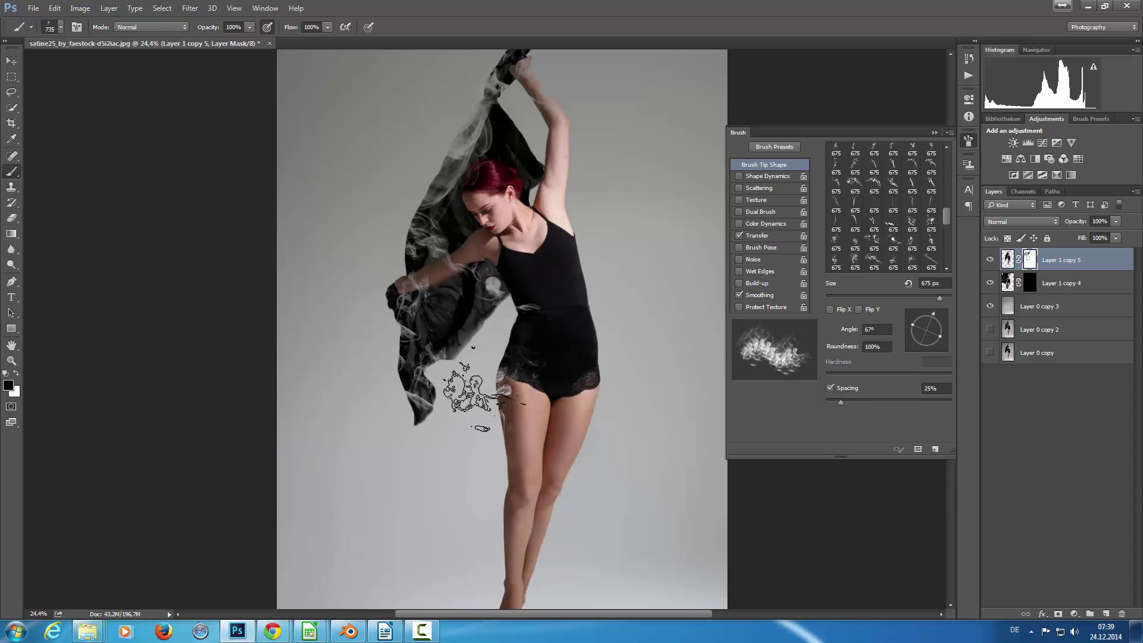
{"action": "key", "text": "bracketright"}
{"action": "key", "text": "bracketright"}
{"action": "key", "text": "bracketright"}
{"action": "key", "text": "bracketright"}
{"action": "key", "text": "bracketright"}
{"action": "key", "text": "bracketright"}
{"action": "key", "text": "bracketright"}
{"action": "key", "text": "bracketright"}
{"action": "key", "text": "bracketright"}
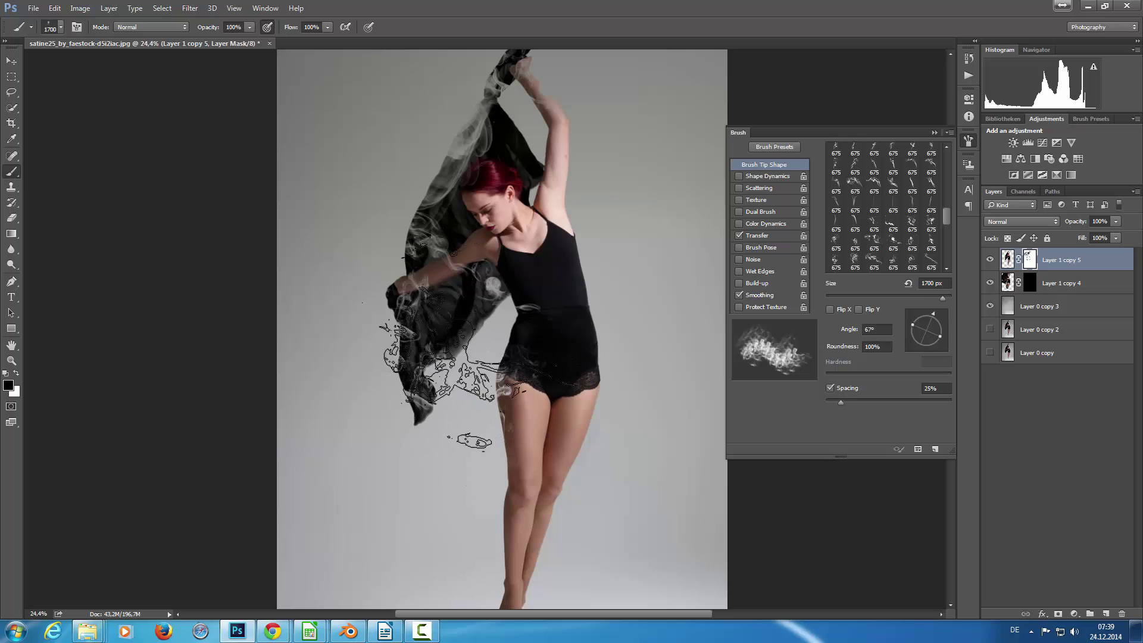
{"action": "left_click", "coordinate": [520, 429]}
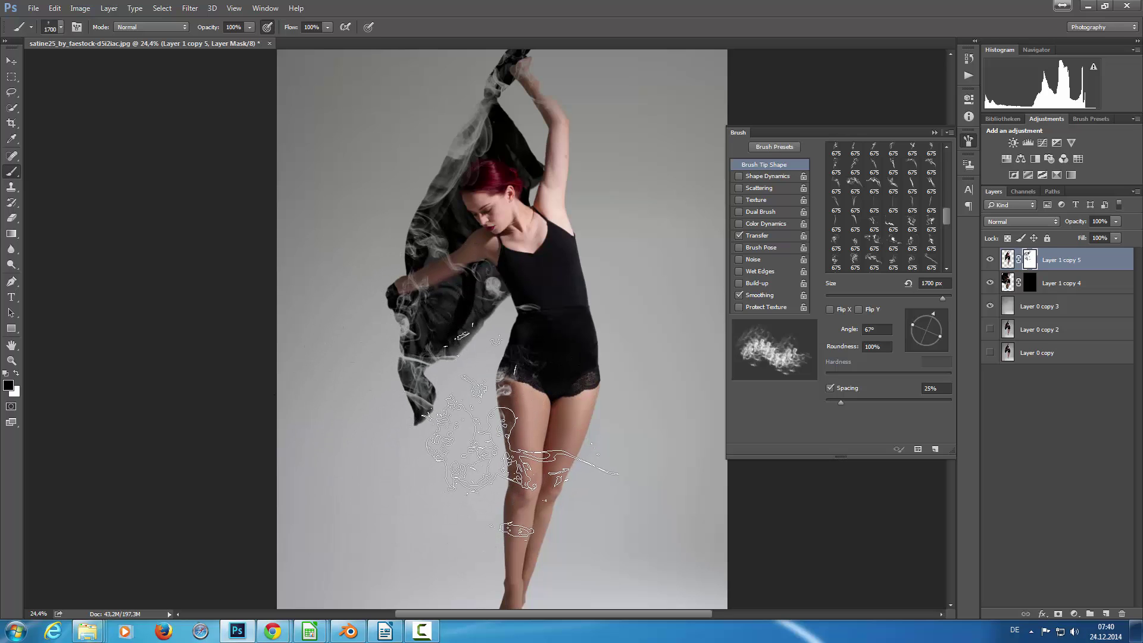
{"action": "left_click", "coordinate": [522, 430]}
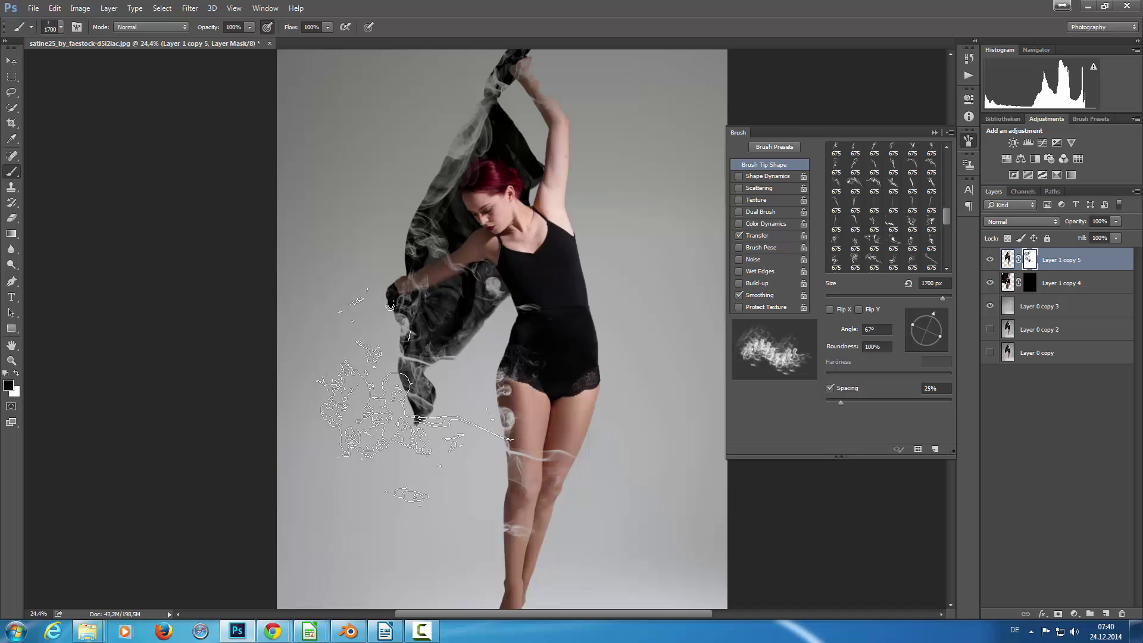
Step: Stamp a rounder 675 px smoke brush on the mask down the outer edge of the lower legs to the feet
{"action": "left_click", "coordinate": [59, 27]}
{"action": "left_click", "coordinate": [45, 202]}
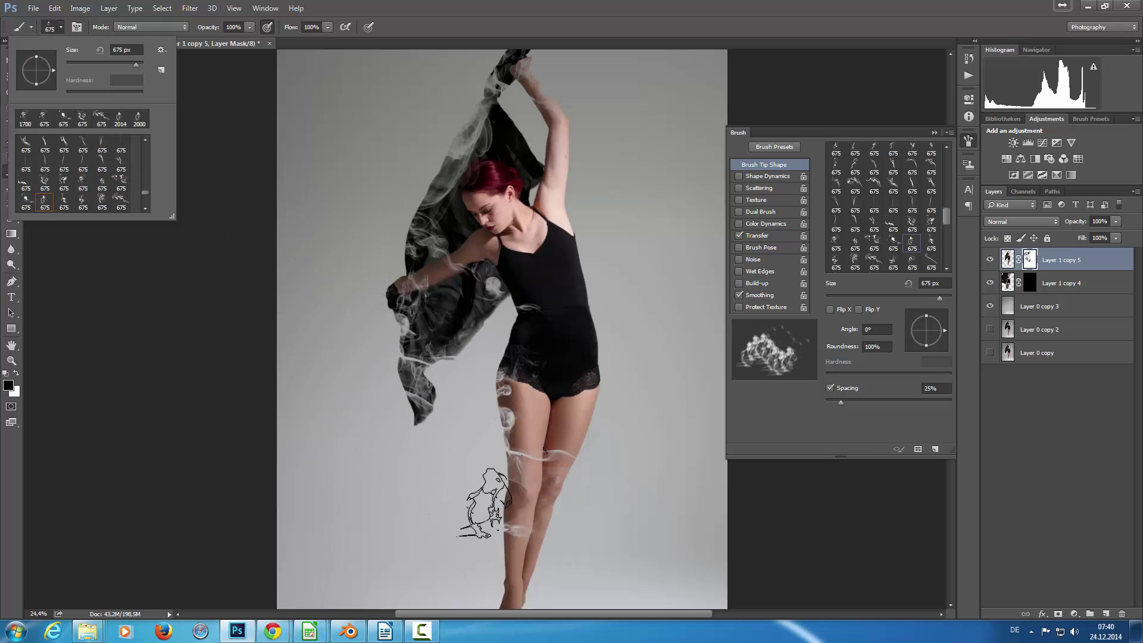
{"action": "left_click", "coordinate": [491, 513]}
{"action": "left_click", "coordinate": [500, 513]}
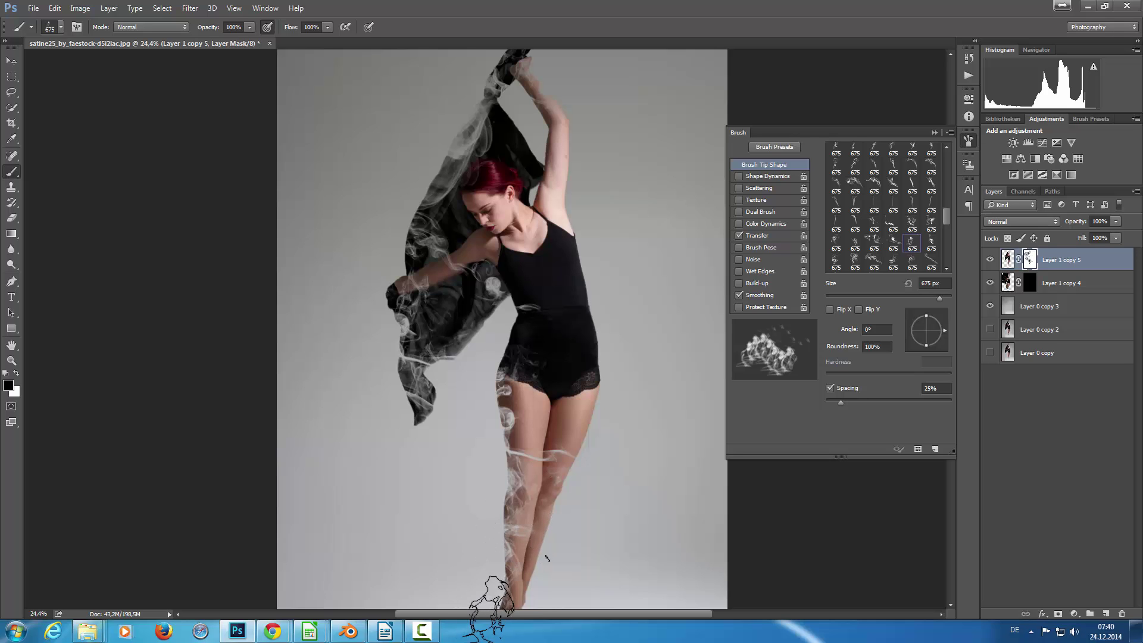
Step: Rotate the smoke brush to -54°, enlarge it to 735 px and mask wisps over the scarf, lowered hand and hip
{"action": "scroll", "coordinate": [529, 473], "scroll_direction": "down", "scroll_amount": 2}
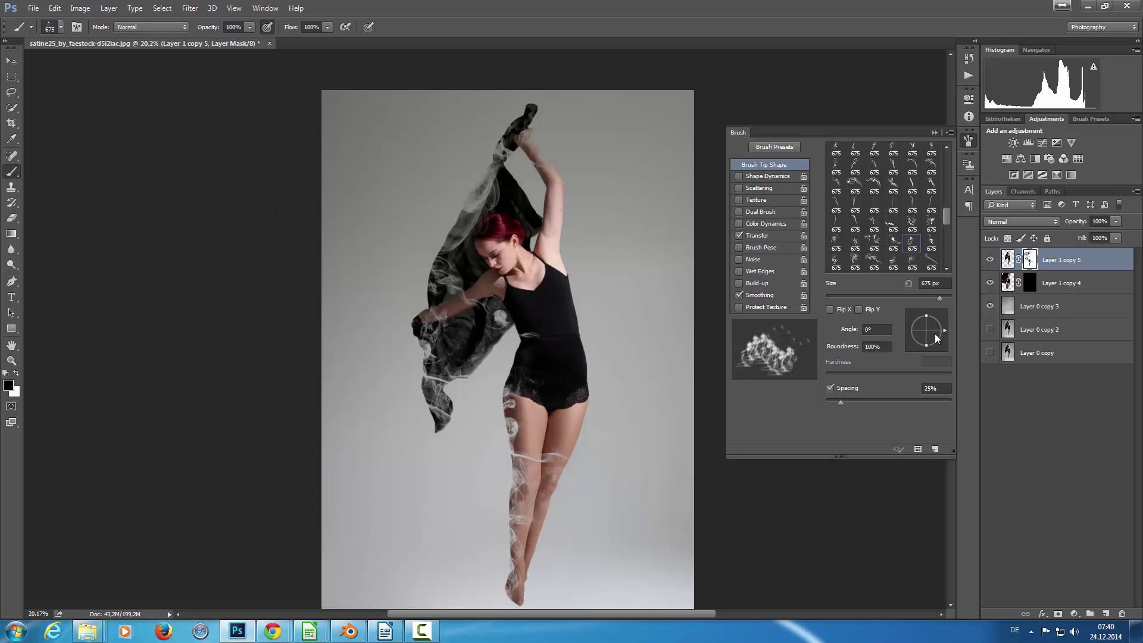
{"action": "left_click_drag", "start_coordinate": [935, 338], "coordinate": [936, 344]}
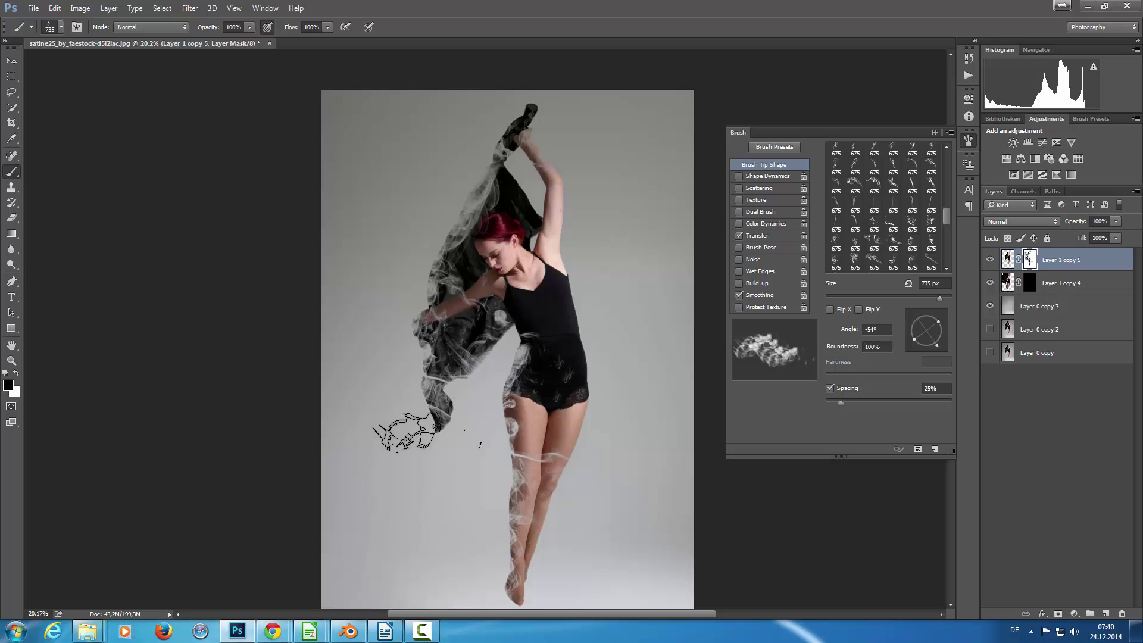
Step: Choose a wispy 675 px smoke brush, rotate it to -71° at 735 px and mask the outer edge of the thigh
{"action": "left_click", "coordinate": [61, 28]}
{"action": "left_click", "coordinate": [50, 156]}
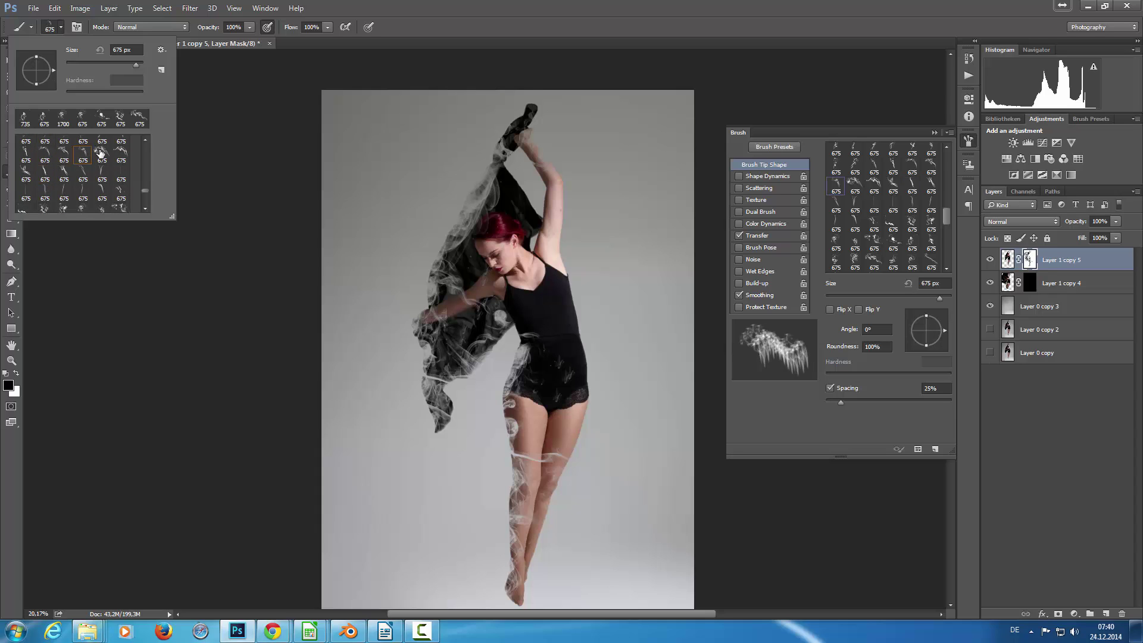
{"action": "left_click", "coordinate": [102, 156]}
{"action": "left_click", "coordinate": [524, 152]}
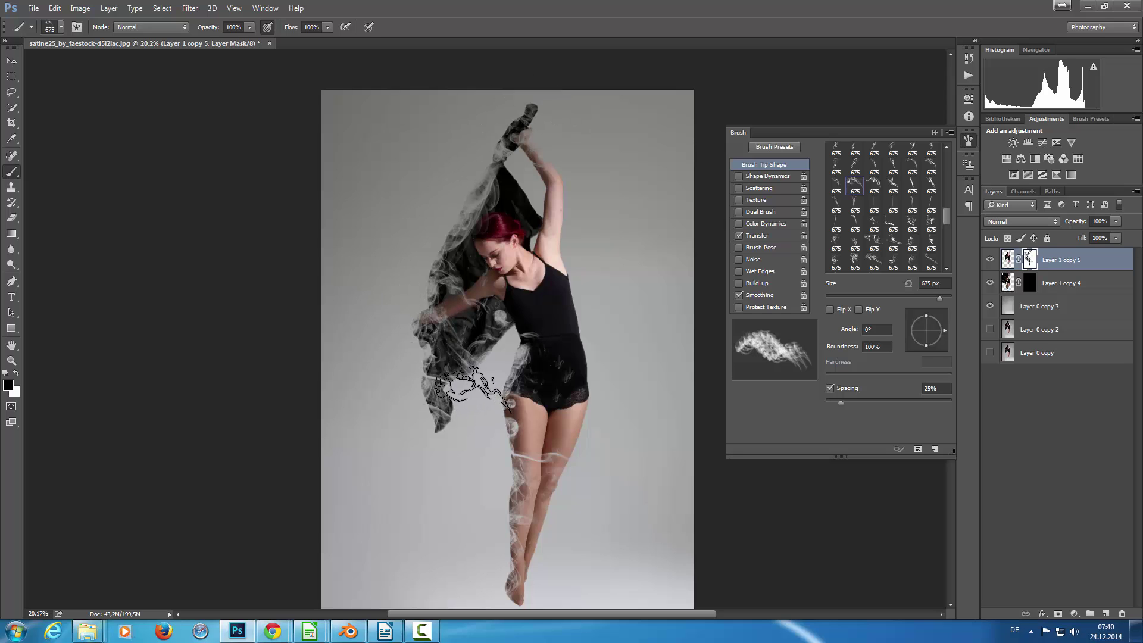
{"action": "left_click_drag", "start_coordinate": [940, 344], "coordinate": [931, 361]}
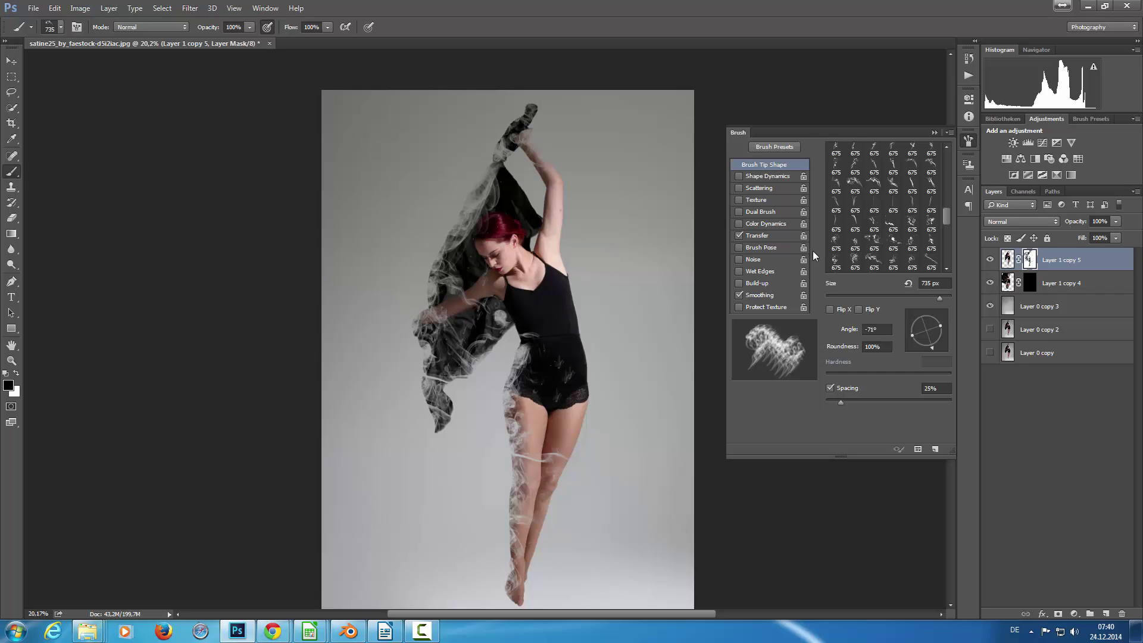
Step: On the Layer 1 copy 4 mask, stamp white smoke beside the upper scarf with the brush at 2014 px and 135°
{"action": "left_click", "coordinate": [1007, 288]}
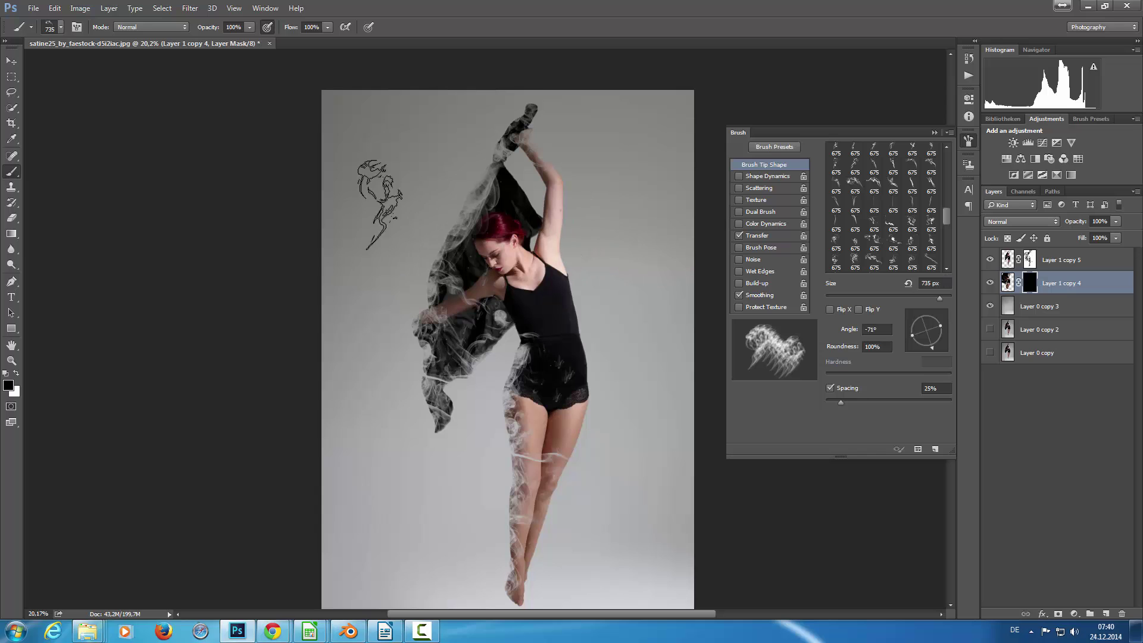
{"action": "key", "text": "bracketright"}
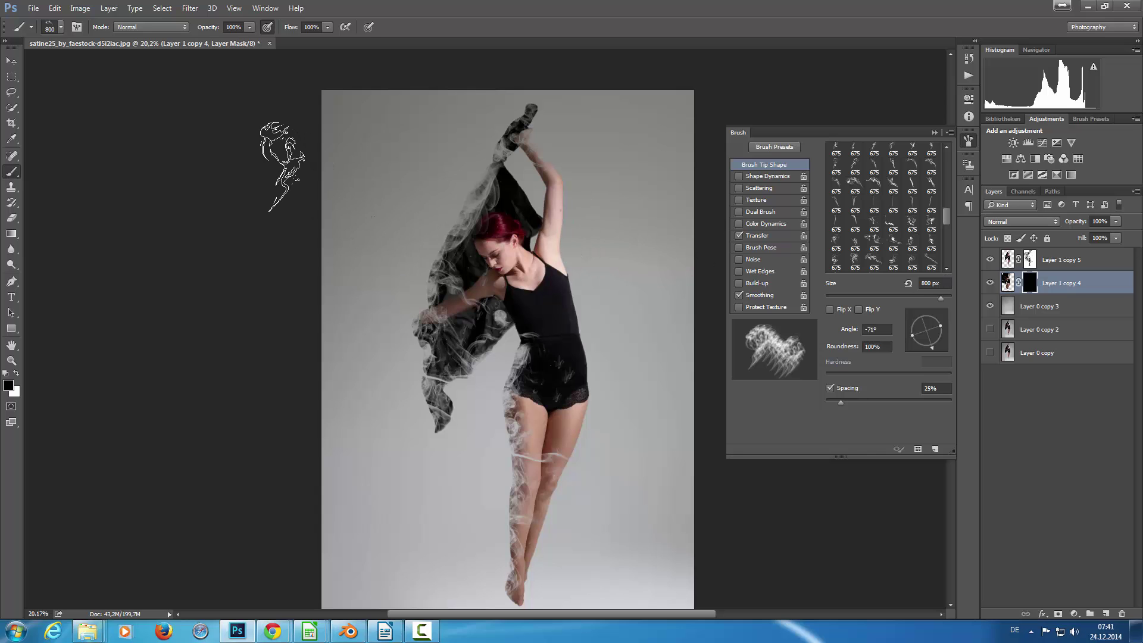
{"action": "key", "text": "bracketright"}
{"action": "key", "text": "bracketright"}
{"action": "key", "text": "bracketright"}
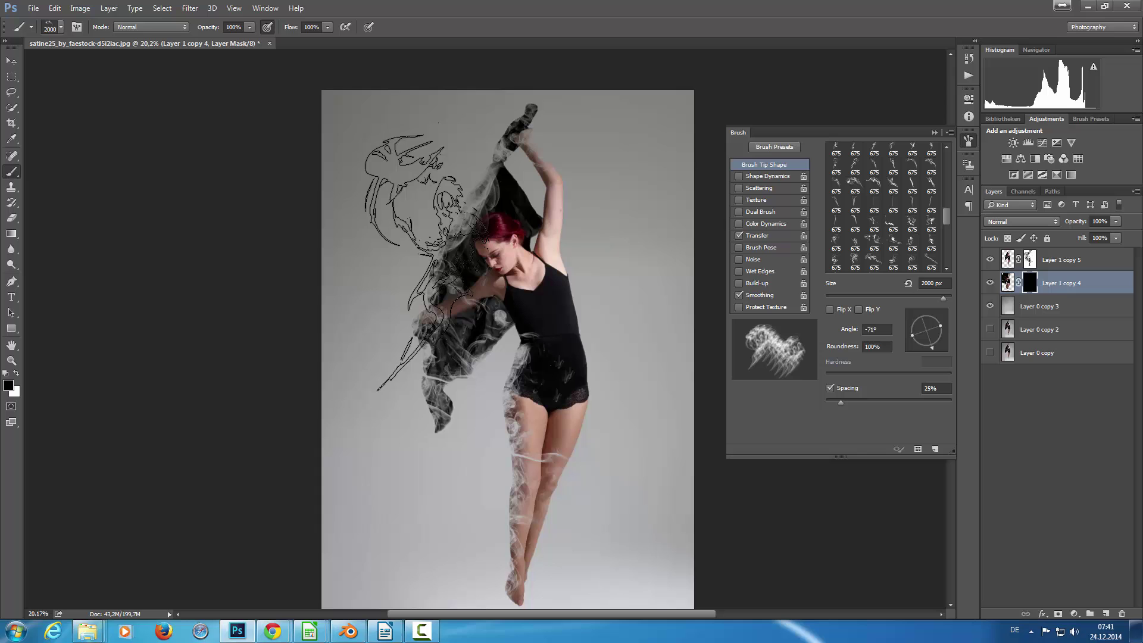
{"action": "left_click_drag", "start_coordinate": [941, 330], "coordinate": [914, 317]}
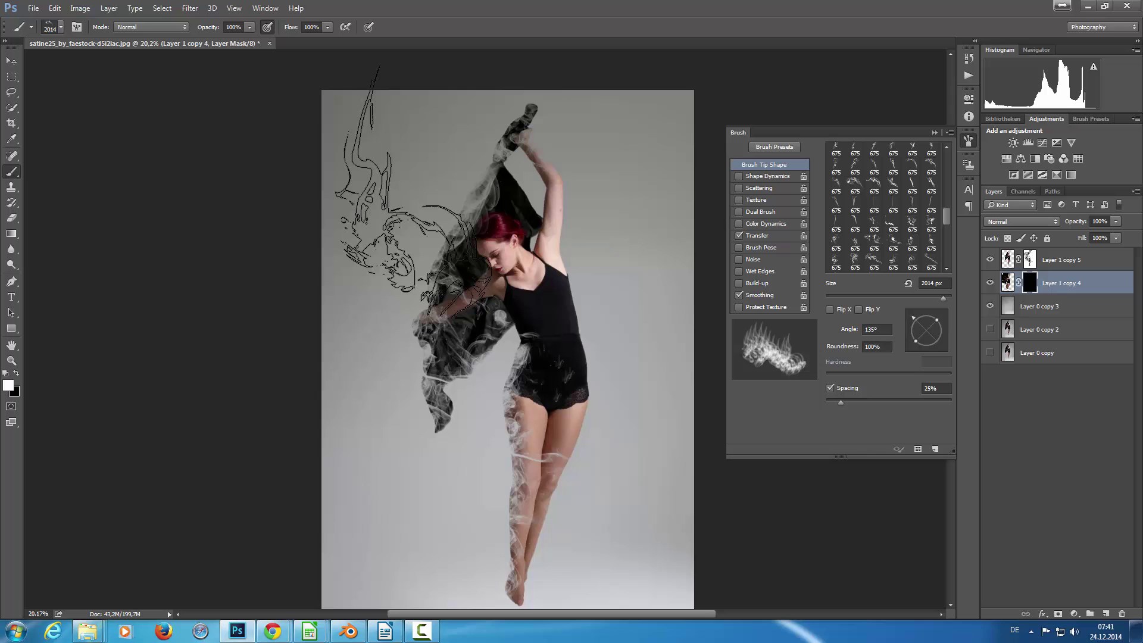
{"action": "left_click", "coordinate": [404, 191]}
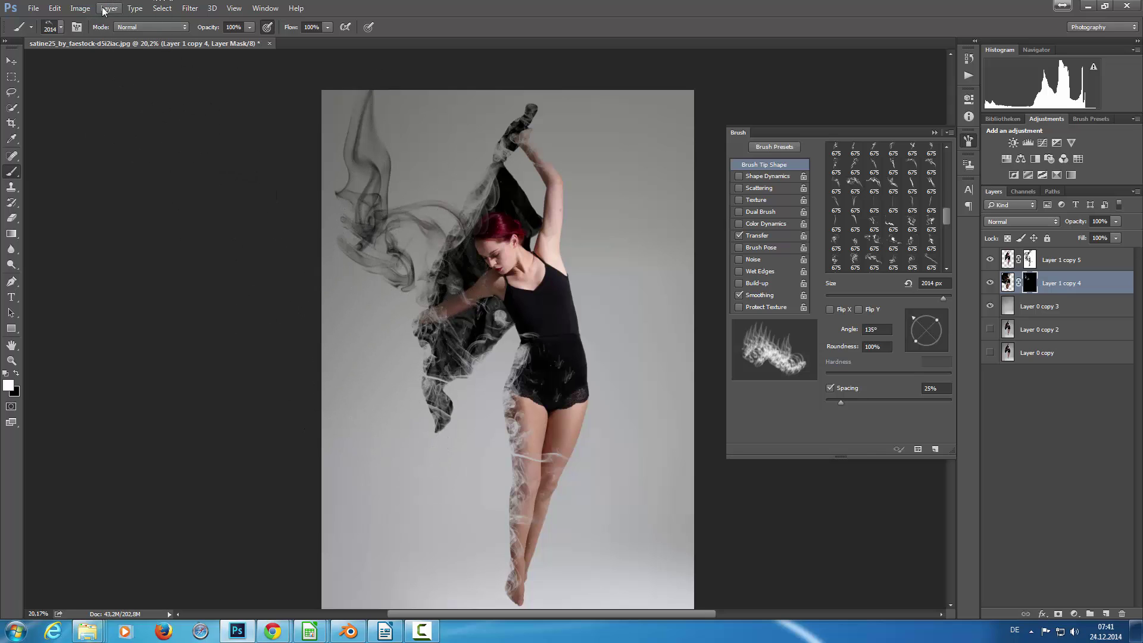
Step: Reveal smoke above the raised hand with the 735 px brush at -71° and beside the scarf's top with a curling 675 px brush
{"action": "left_click", "coordinate": [60, 26]}
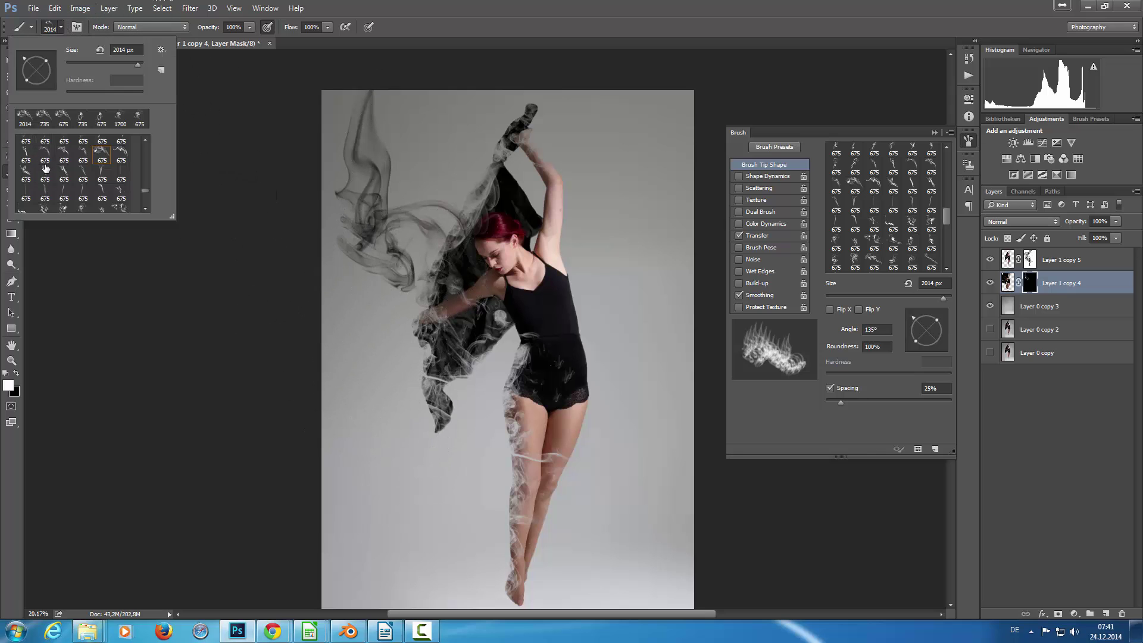
{"action": "left_click", "coordinate": [46, 120]}
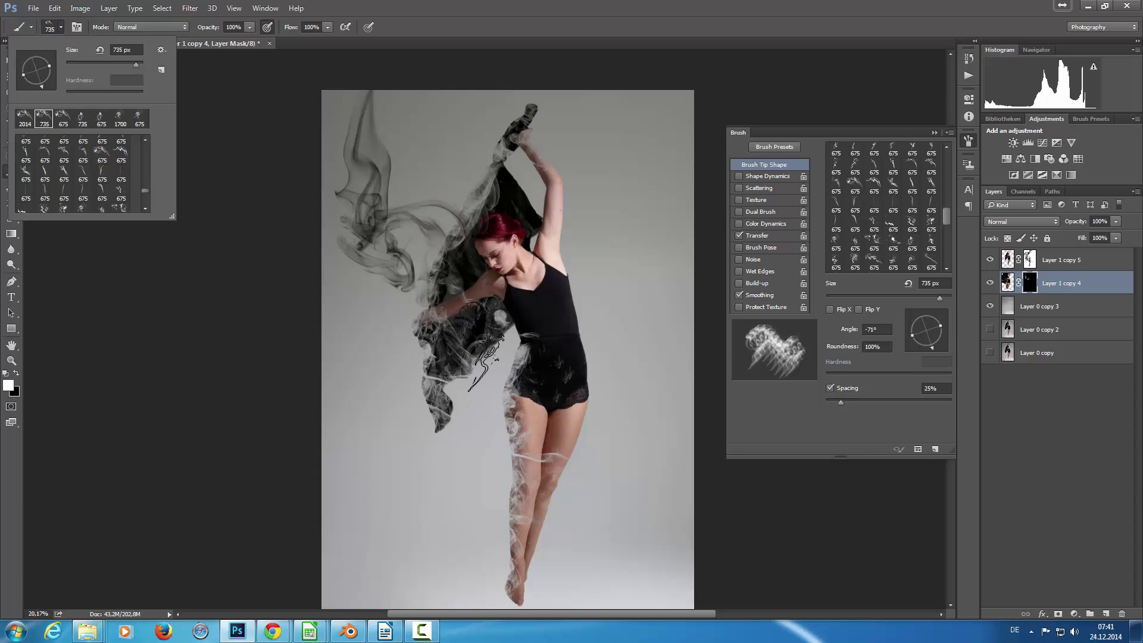
{"action": "left_click", "coordinate": [538, 187]}
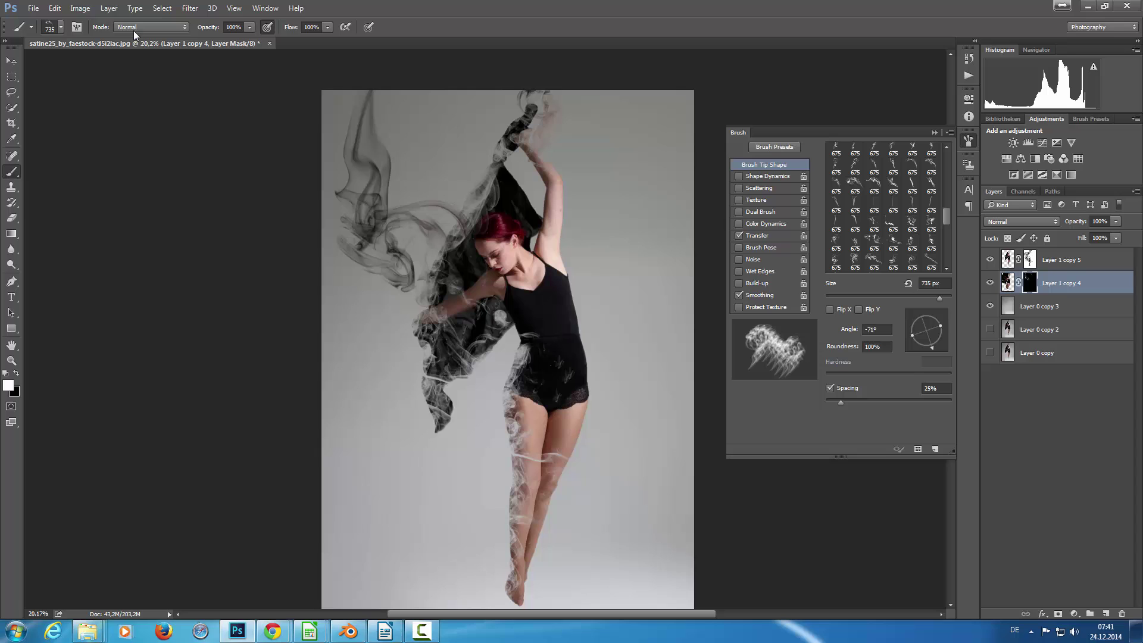
{"action": "left_click", "coordinate": [61, 28]}
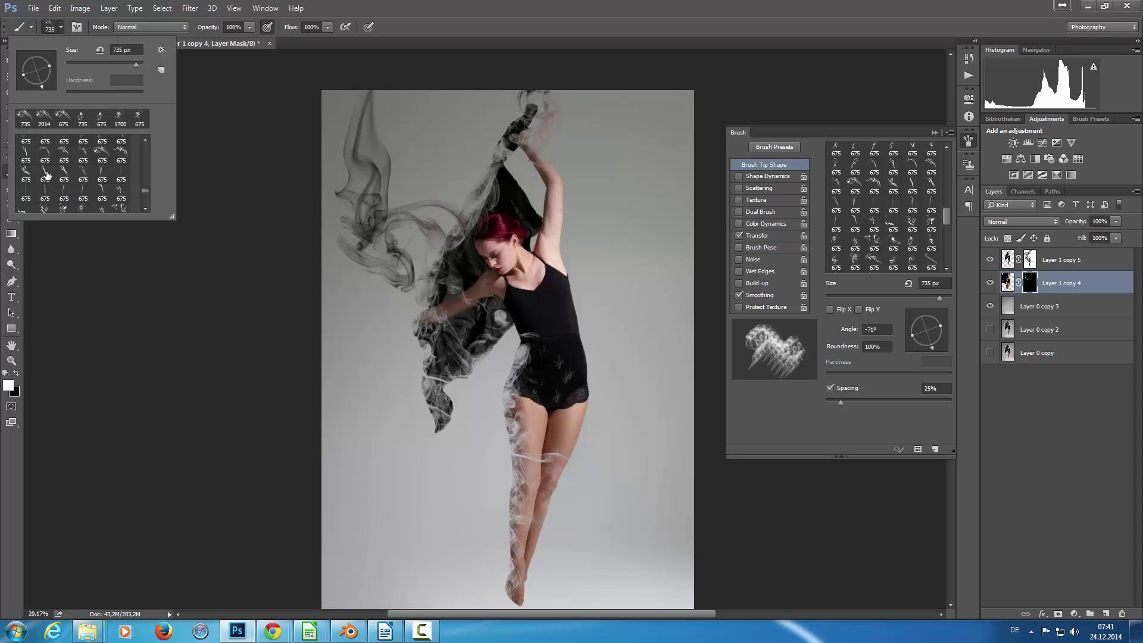
{"action": "left_click", "coordinate": [30, 183]}
{"action": "key", "text": "Return"}
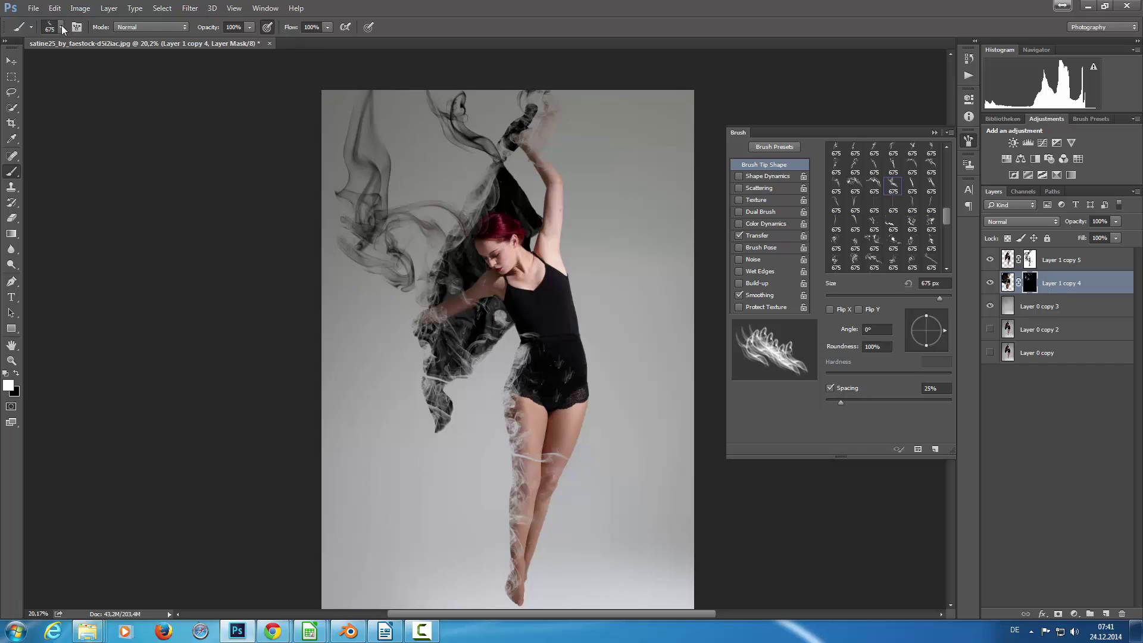
Step: Stamp a different 675 px smoke brush in white on the mask beside the knees and calves
{"action": "left_click", "coordinate": [61, 28]}
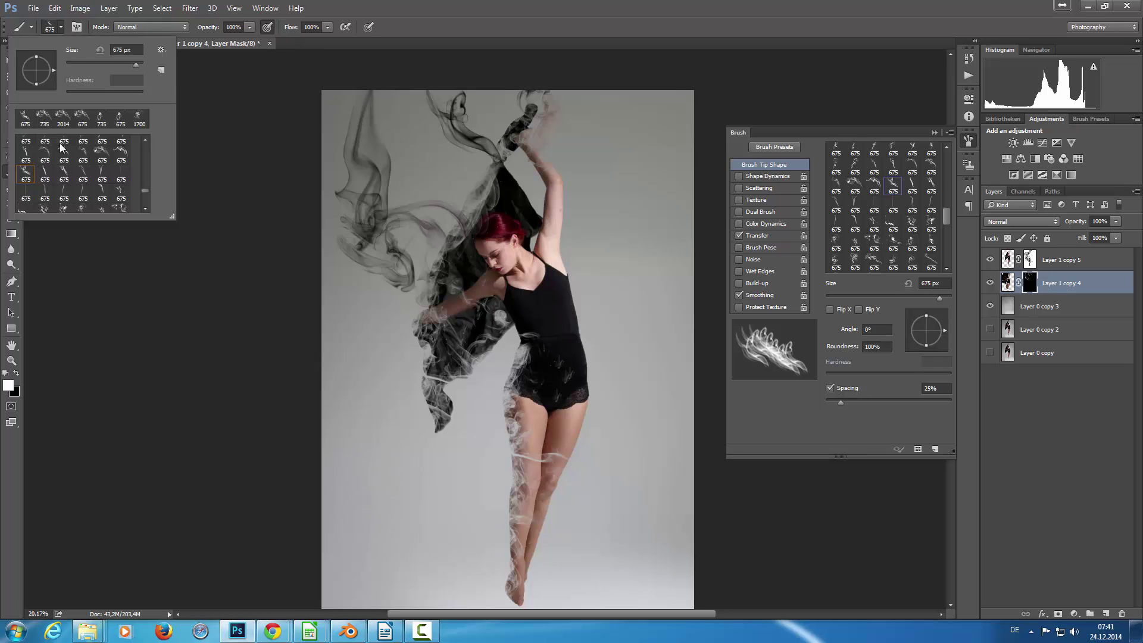
{"action": "left_click", "coordinate": [65, 205]}
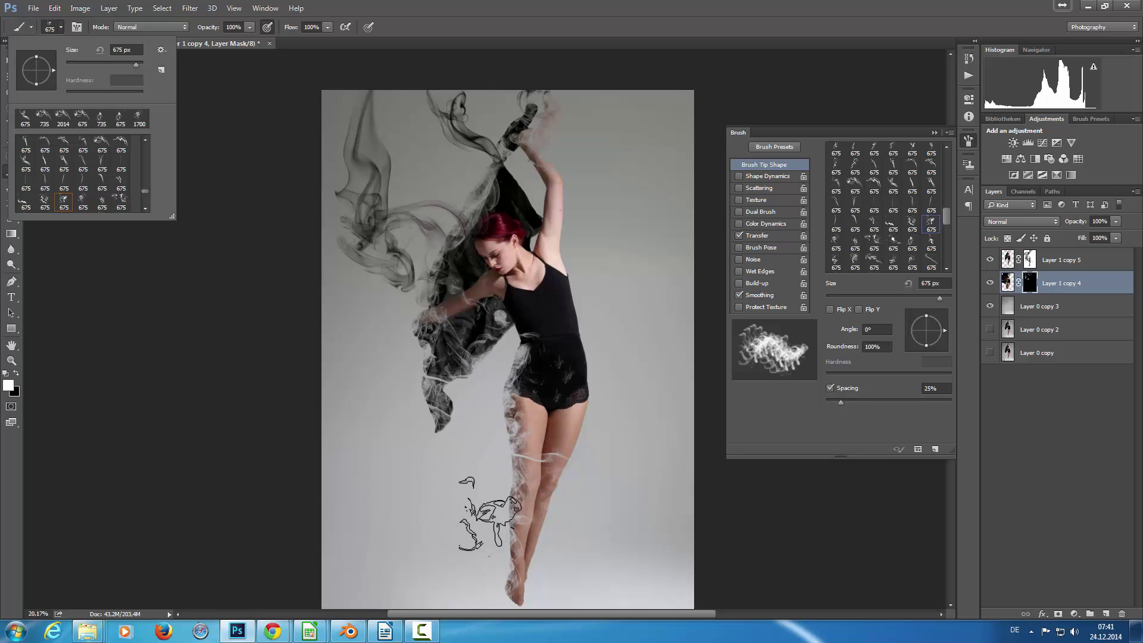
{"action": "left_click", "coordinate": [504, 497]}
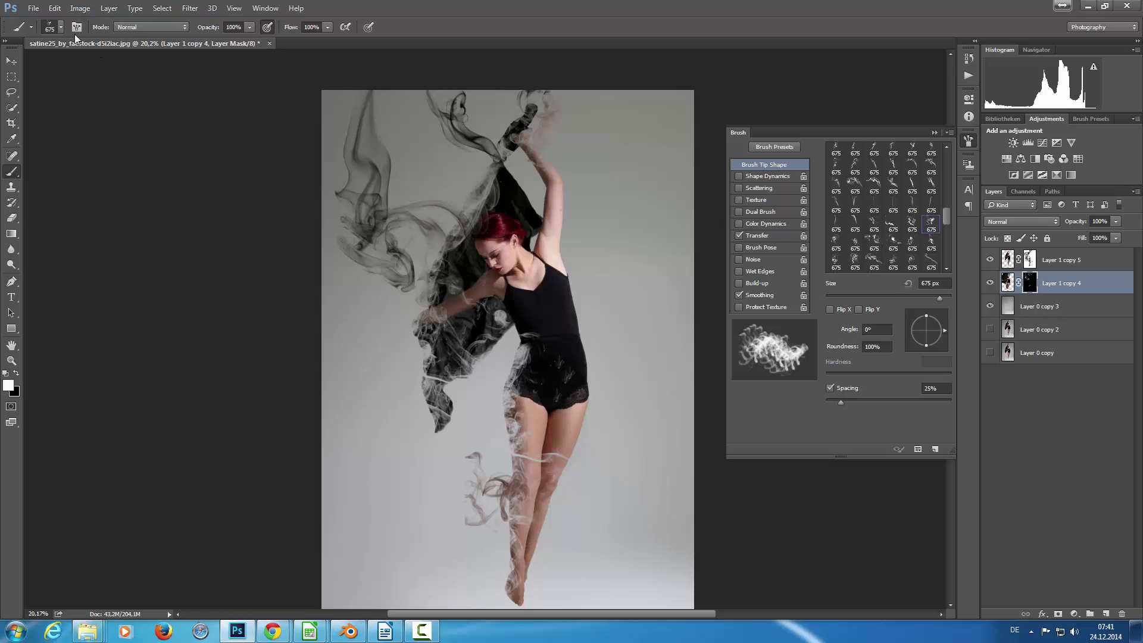
Step: Choose the rounder smoke brush, enlarge it to 1400 px and stamp smoke beside the lowered hand and lower scarf
{"action": "left_click", "coordinate": [60, 27]}
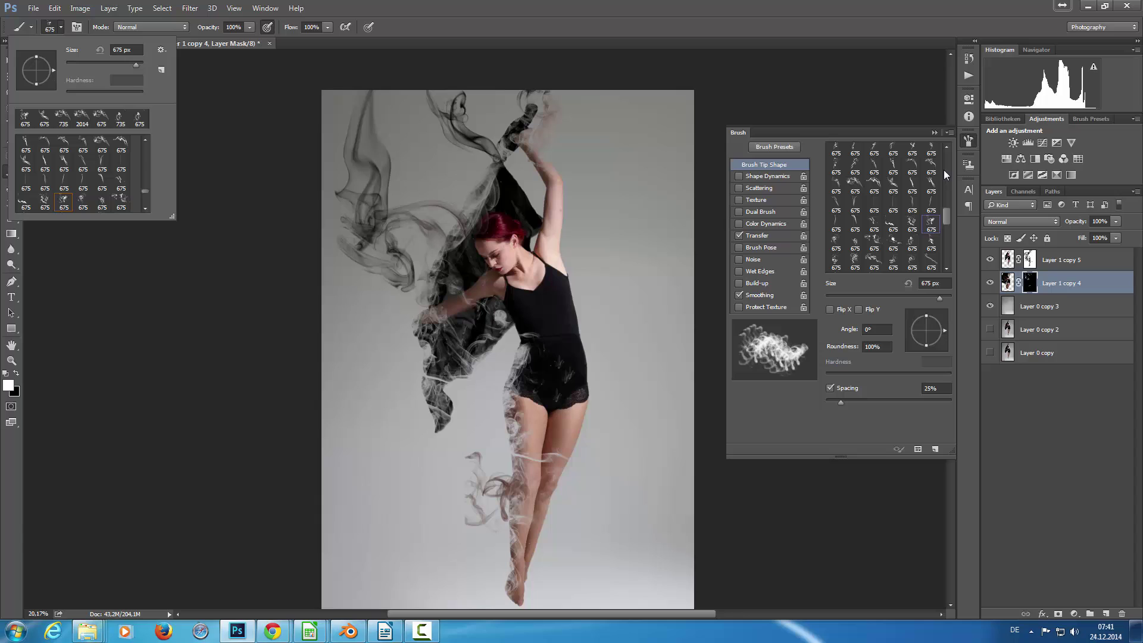
{"action": "left_click", "coordinate": [929, 194]}
{"action": "left_click", "coordinate": [929, 207]}
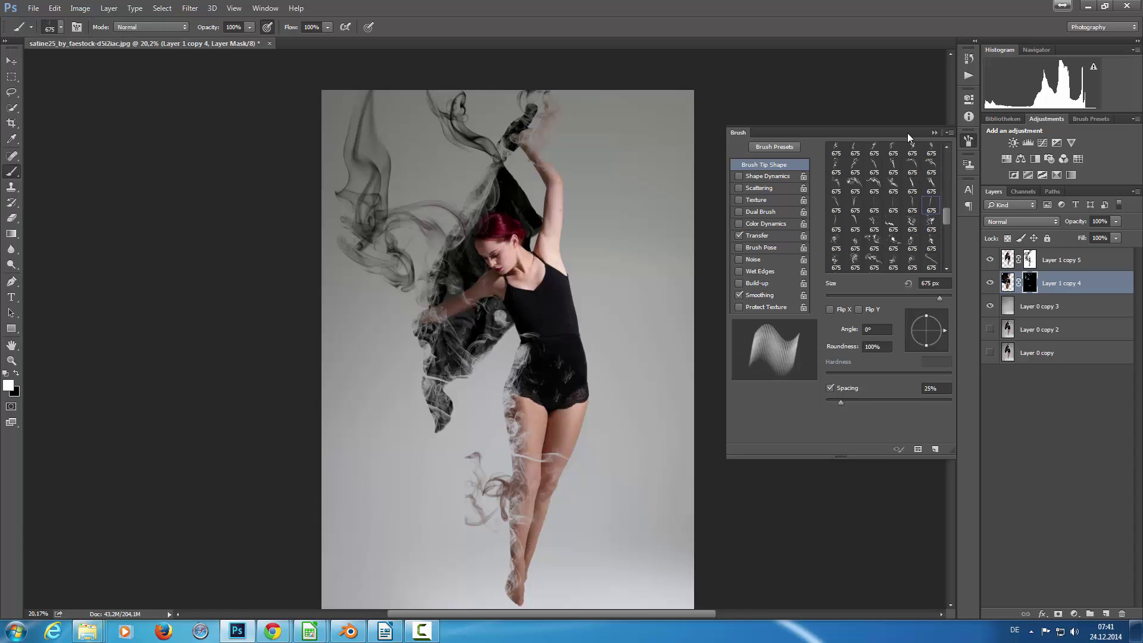
{"action": "left_click", "coordinate": [911, 245]}
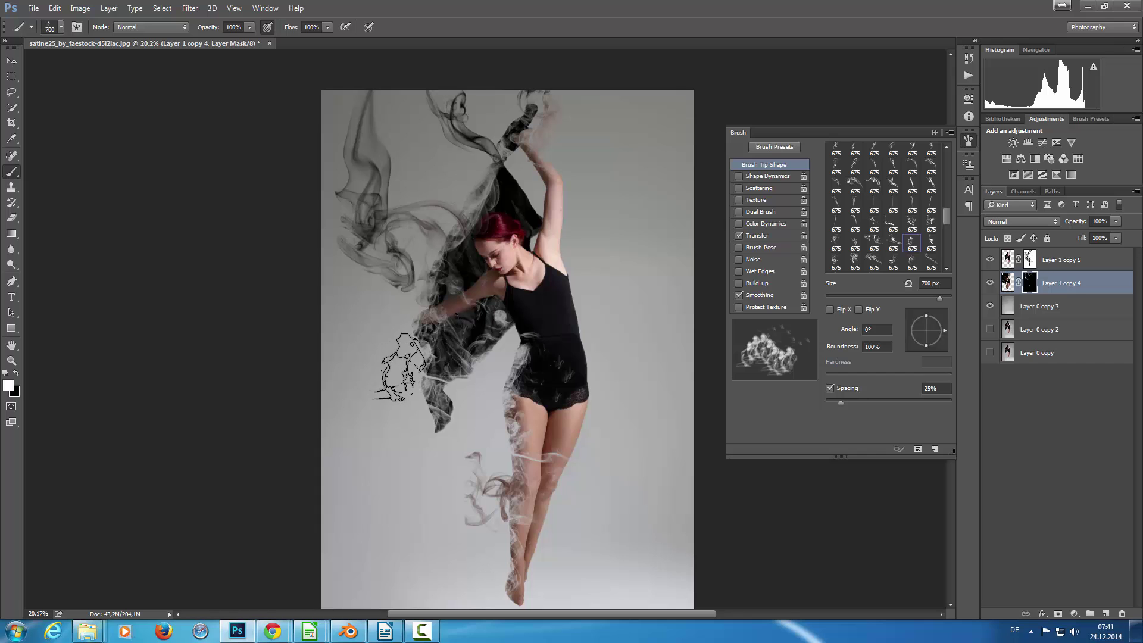
{"action": "key", "text": "bracketright"}
{"action": "key", "text": "bracketright"}
{"action": "key", "text": "bracketright"}
{"action": "key", "text": "bracketright"}
{"action": "key", "text": "bracketright"}
{"action": "key", "text": "bracketright"}
{"action": "key", "text": "bracketright"}
{"action": "left_click", "coordinate": [390, 366]}
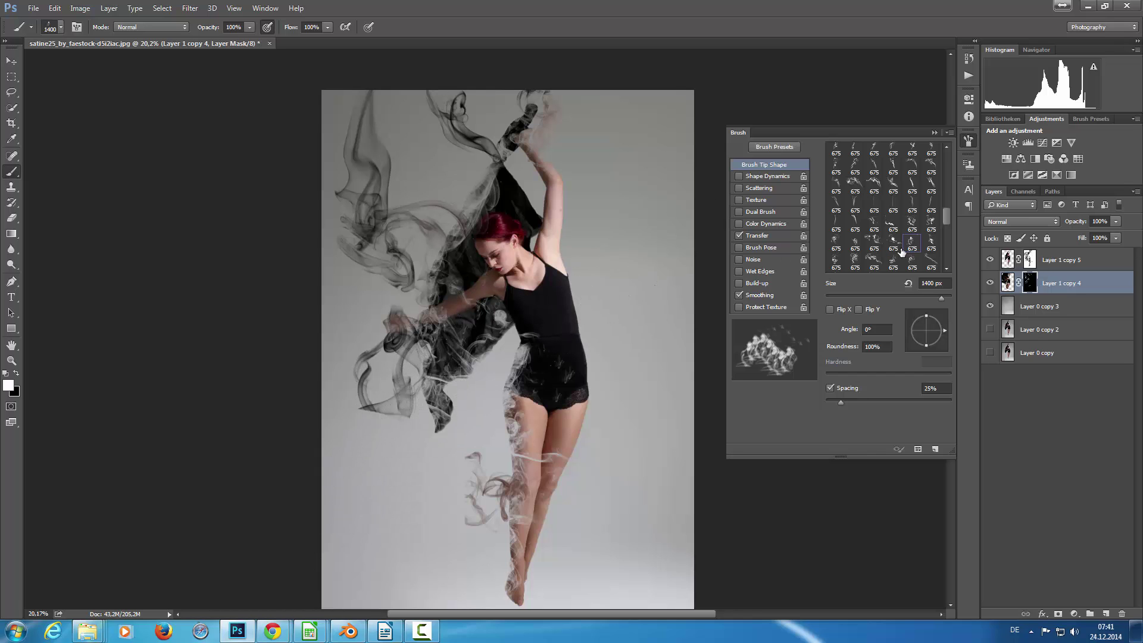
Step: Choose a long wispy smoke brush, enlarge it to 1500 px and stamp smoke trailing away from the lower legs
{"action": "left_click", "coordinate": [878, 262]}
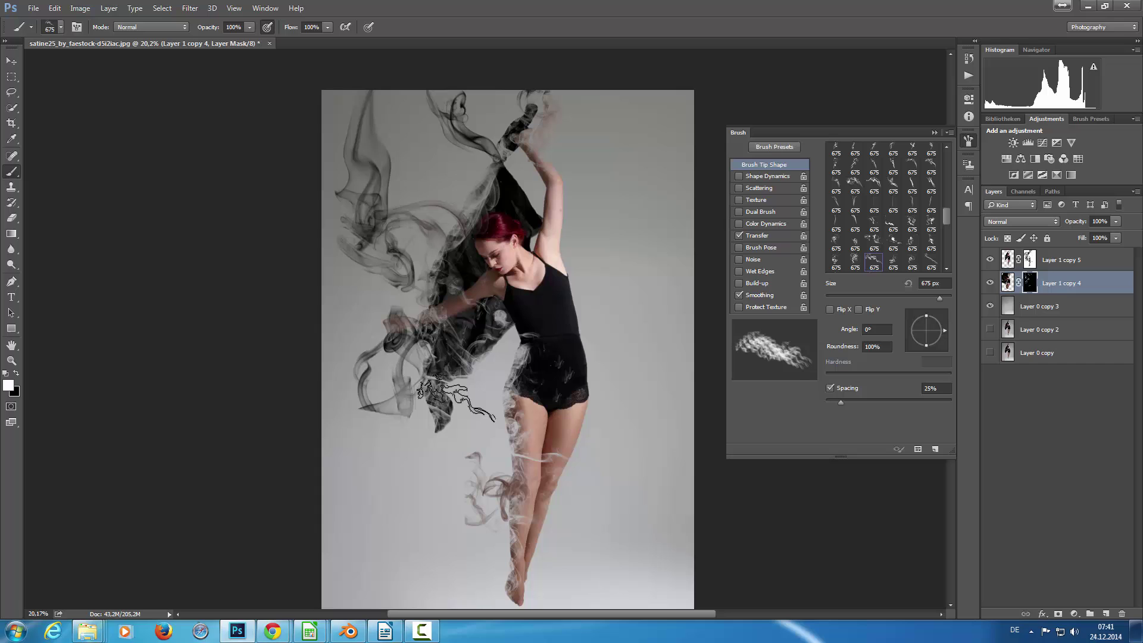
{"action": "key", "text": "bracketright"}
{"action": "key", "text": "bracketright"}
{"action": "key", "text": "bracketright"}
{"action": "key", "text": "bracketright"}
{"action": "key", "text": "bracketright"}
{"action": "key", "text": "bracketright"}
{"action": "key", "text": "bracketright"}
{"action": "key", "text": "bracketright"}
{"action": "key", "text": "bracketright"}
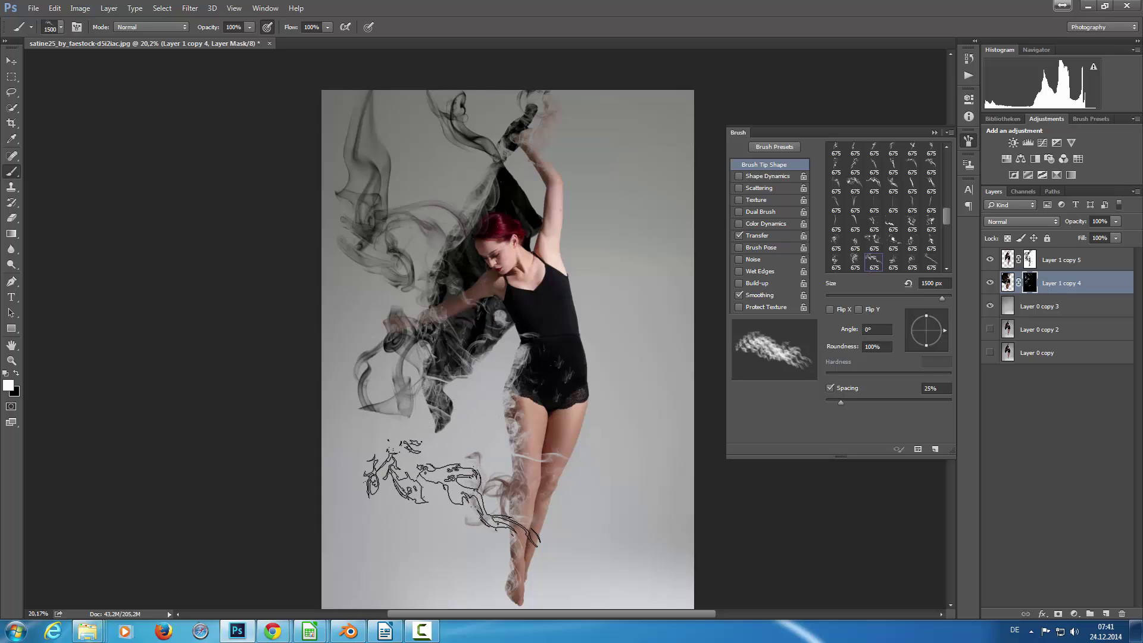
{"action": "left_click", "coordinate": [443, 512]}
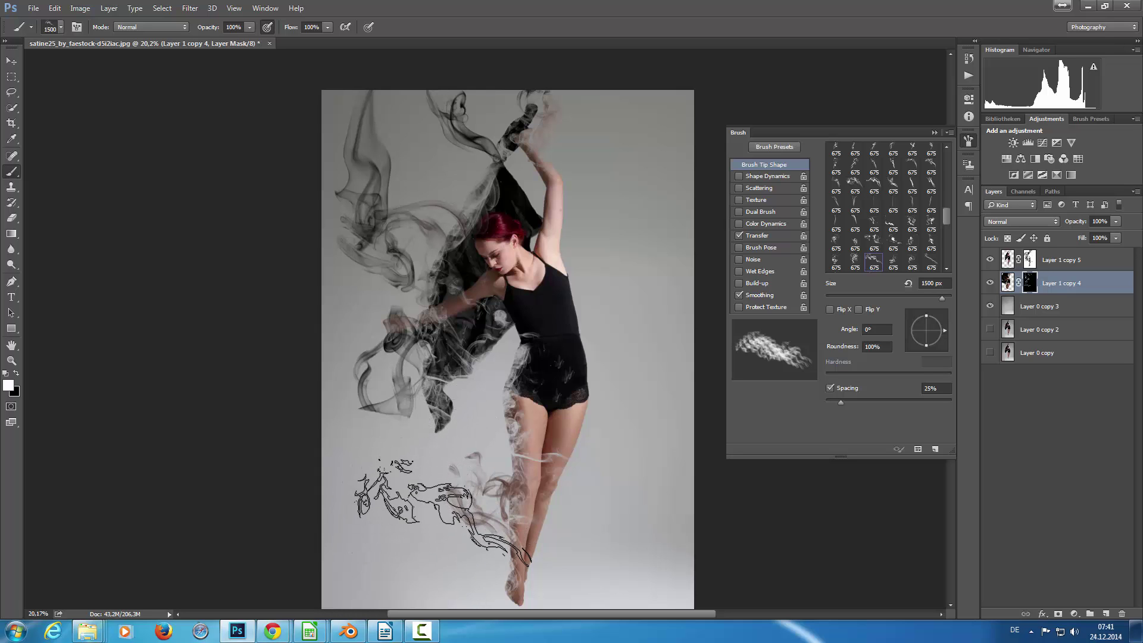
Step: Rotate the wispy smoke brush to 150°, enlarge it to 1588 px and stamp smoke above the scarf's outer edge
{"action": "left_click_drag", "start_coordinate": [942, 308], "coordinate": [906, 318]}
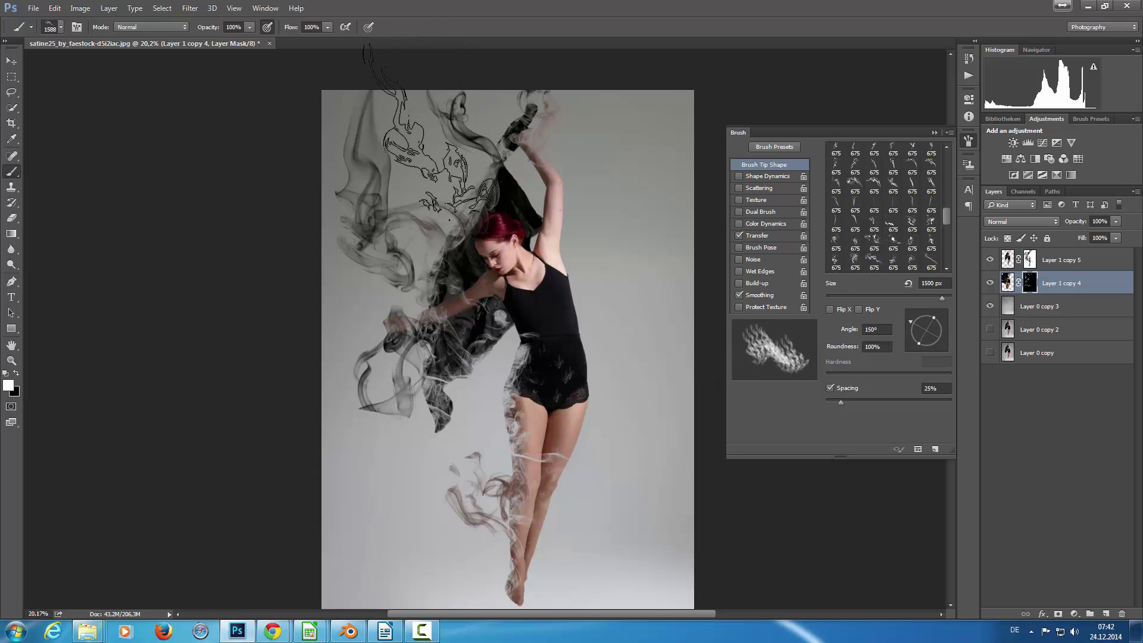
{"action": "left_click", "coordinate": [438, 158]}
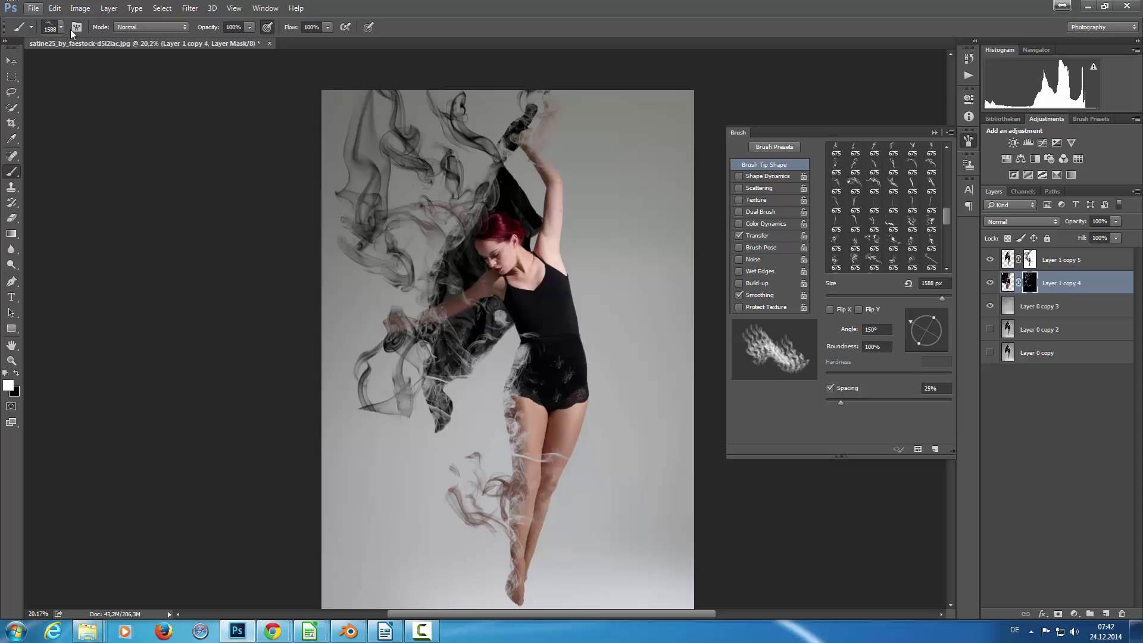
Step: Reveal smoke beside the hip, upper thigh and knee on the mask using several different 675 px smoke brushes
{"action": "left_click", "coordinate": [855, 268]}
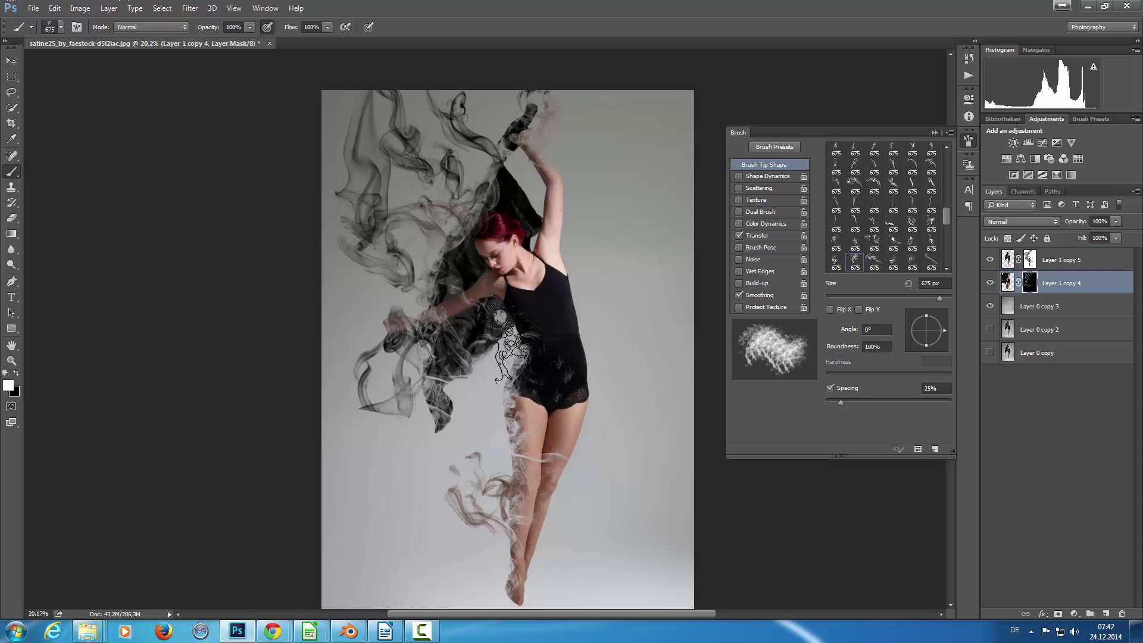
{"action": "left_click", "coordinate": [912, 265]}
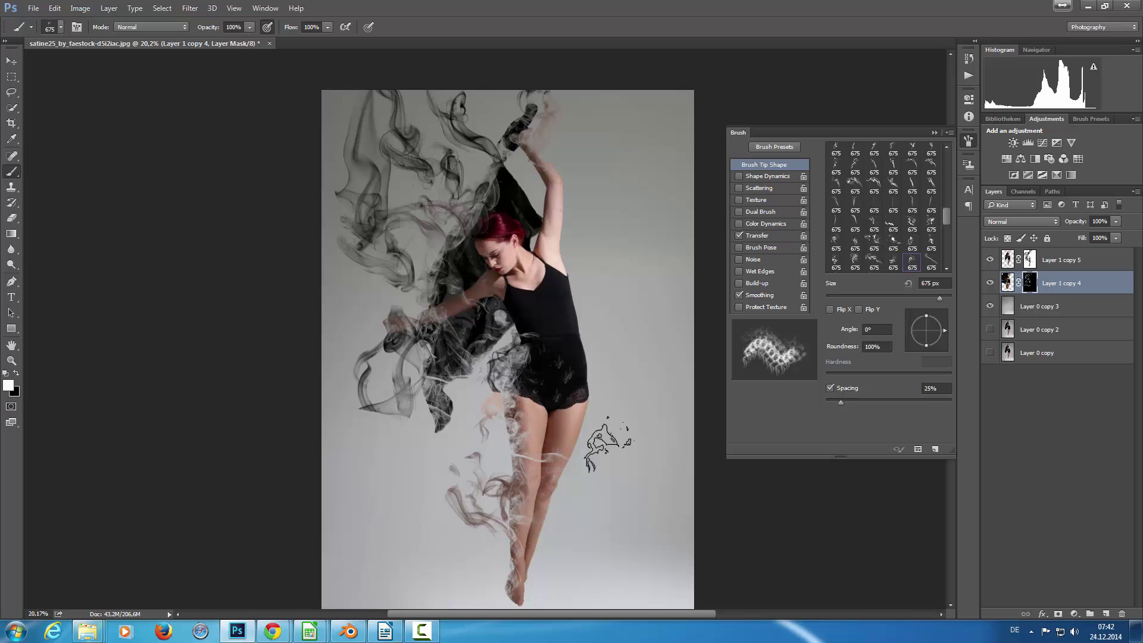
{"action": "left_click", "coordinate": [931, 241]}
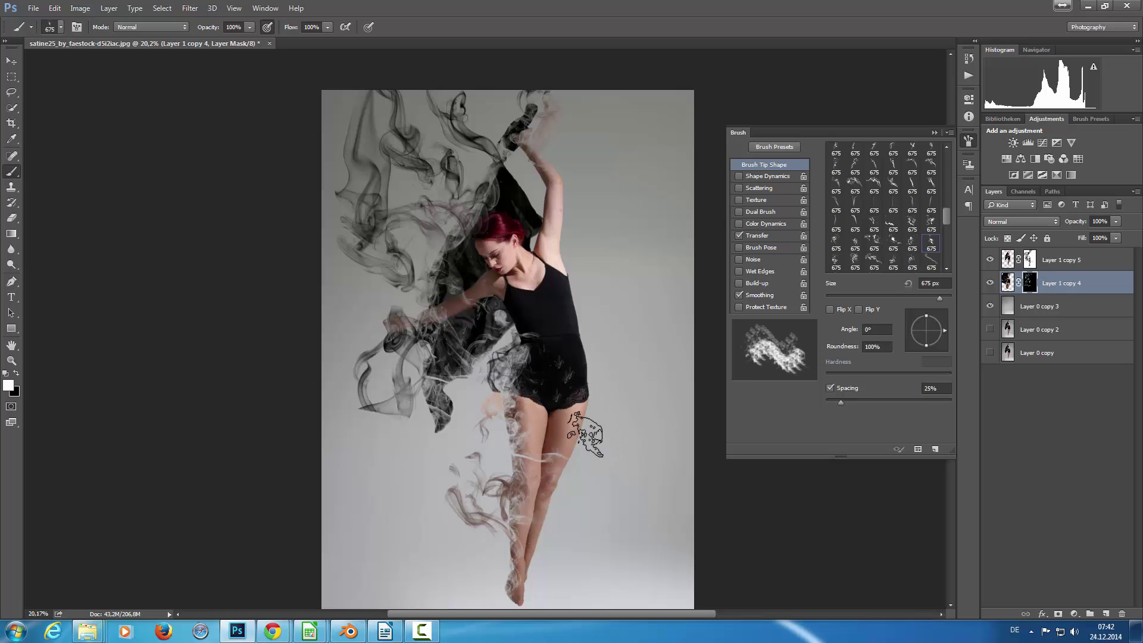
{"action": "left_click", "coordinate": [497, 448]}
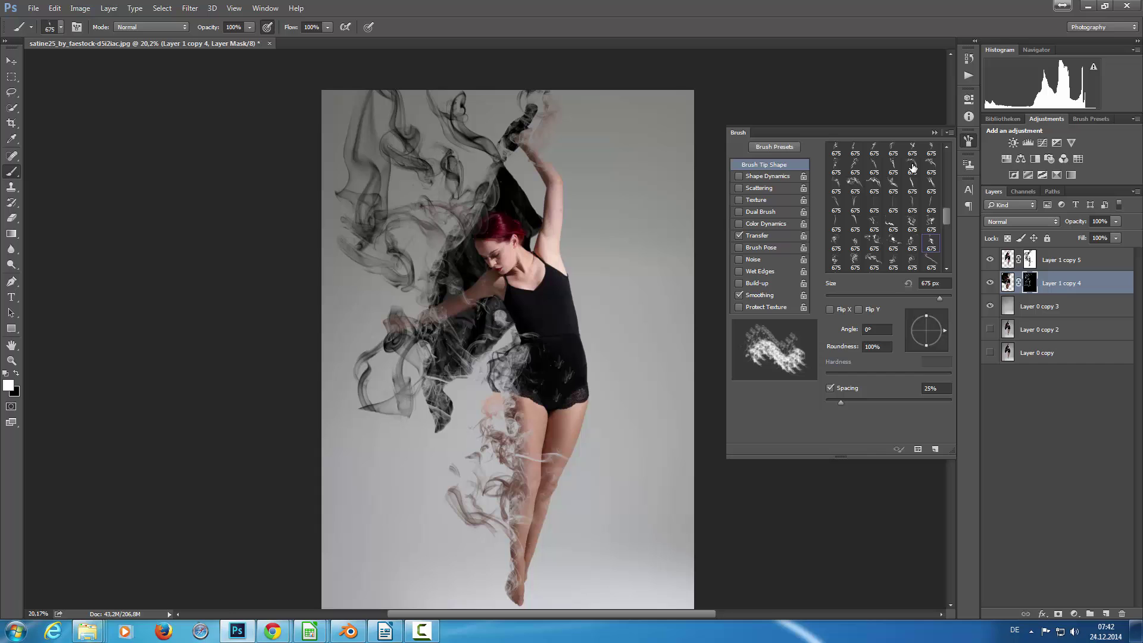
Step: Stamp a feathery 675 px smoke brush on the mask beside the top of the scarf and raised hand
{"action": "left_click", "coordinate": [931, 166]}
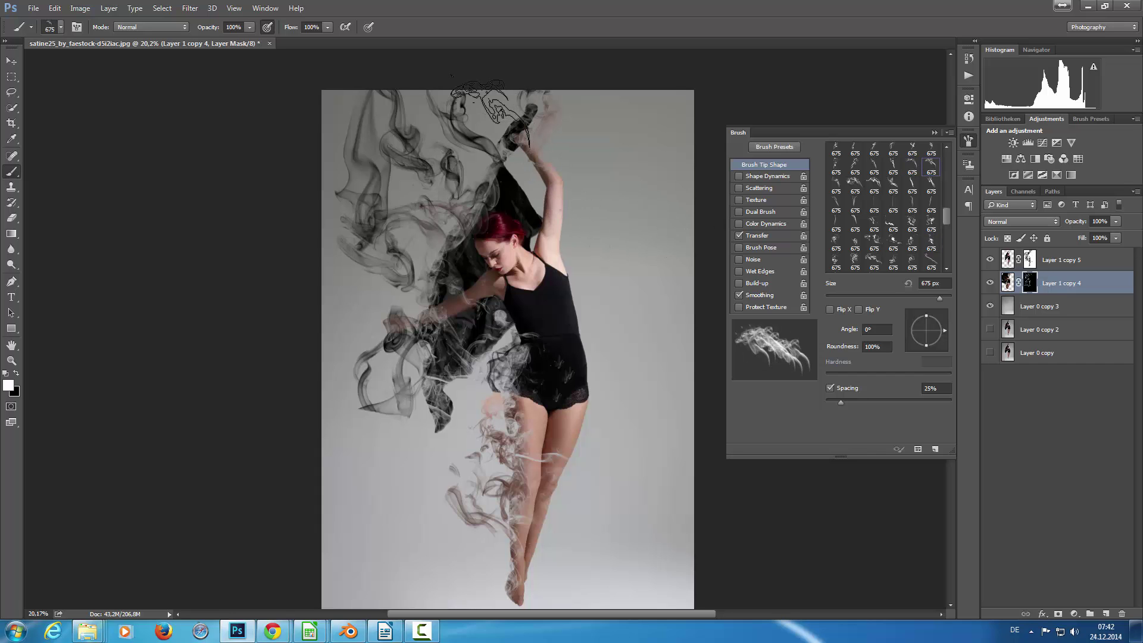
{"action": "left_click", "coordinate": [490, 113]}
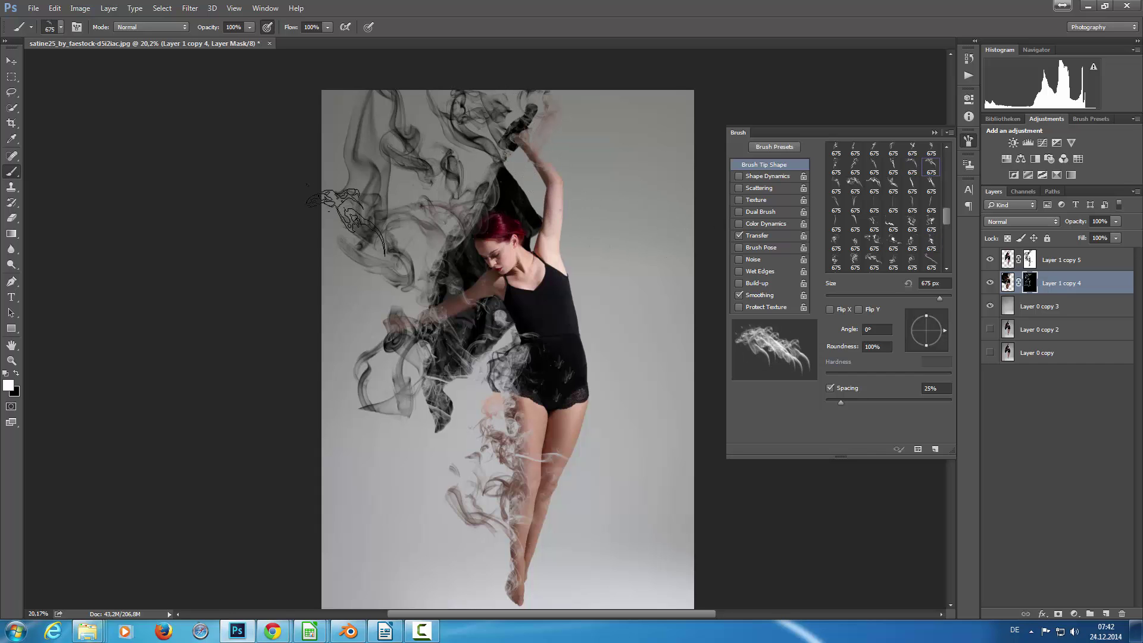
Step: Stamp smoke on the mask beside the scarf's outer edge, its lower end and the ankles, using two different 675 px smoke brushes
{"action": "left_click", "coordinate": [378, 262]}
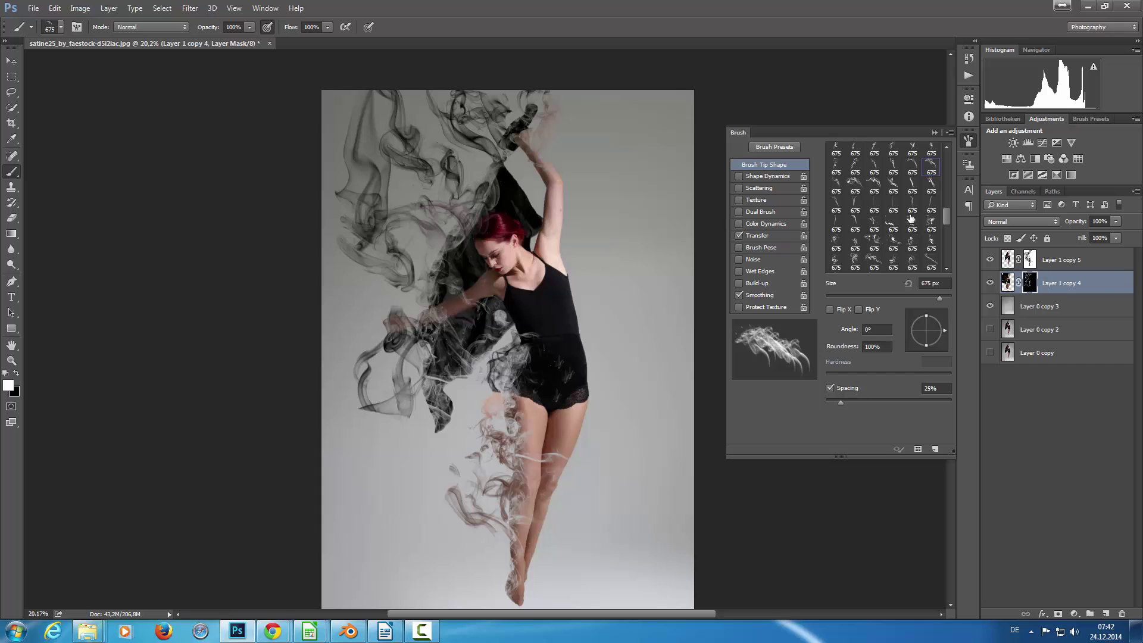
{"action": "left_click", "coordinate": [879, 187]}
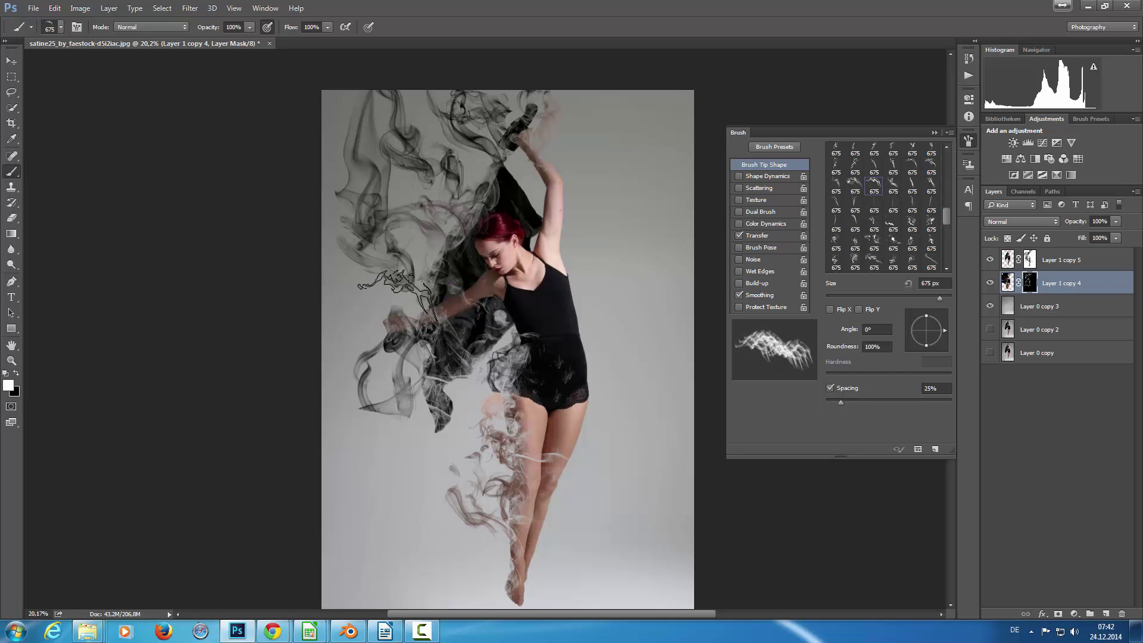
{"action": "left_click", "coordinate": [393, 396]}
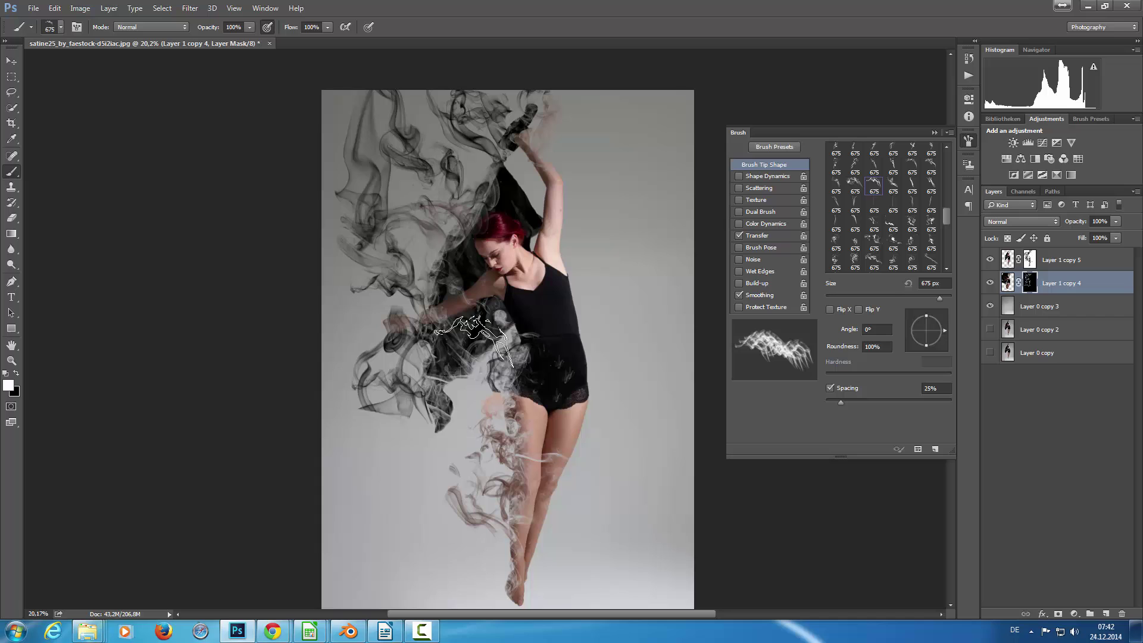
{"action": "left_click", "coordinate": [485, 568]}
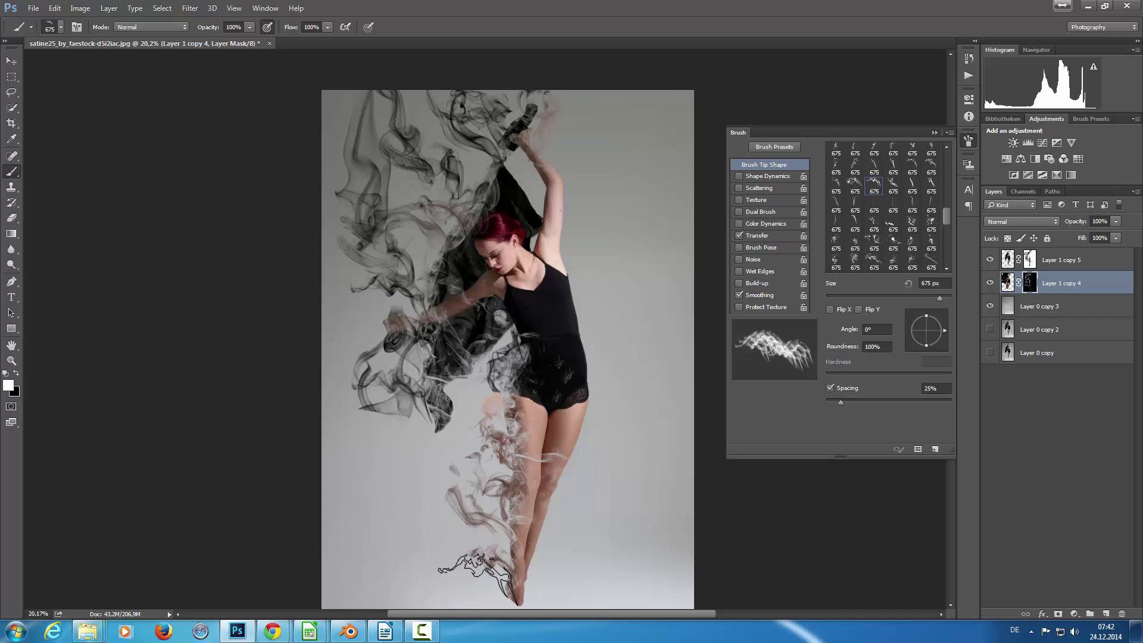
Step: Choose another wispy smoke brush, rotate it to 135°, enlarge it to 735 px and stamp smoke along the lower legs and outstretched hand
{"action": "left_click", "coordinate": [879, 264]}
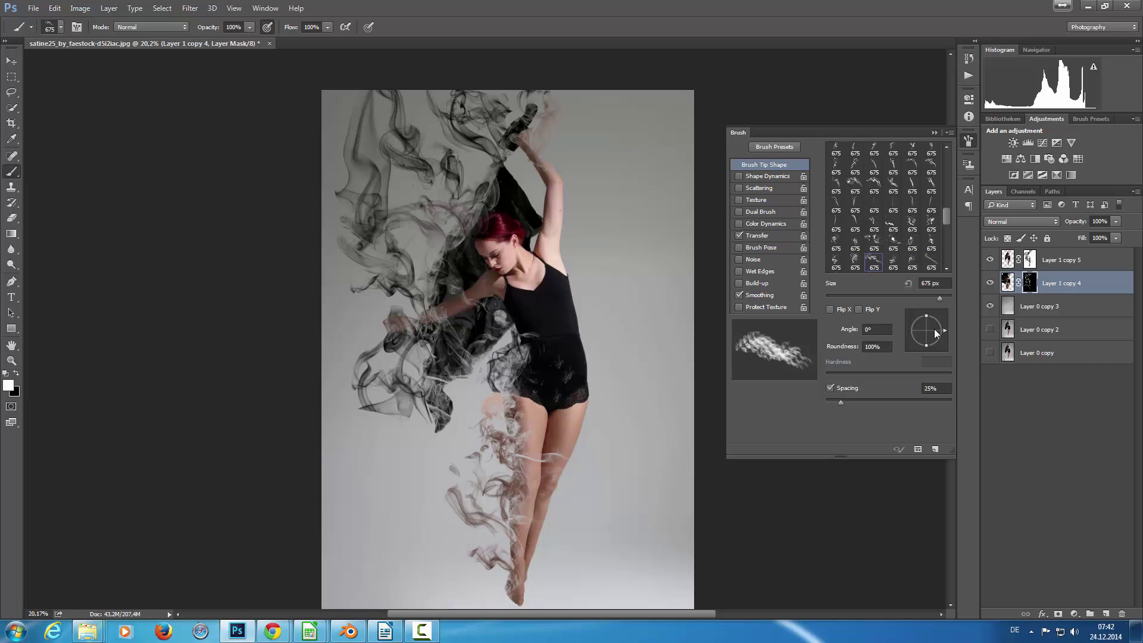
{"action": "left_click_drag", "start_coordinate": [934, 329], "coordinate": [907, 309]}
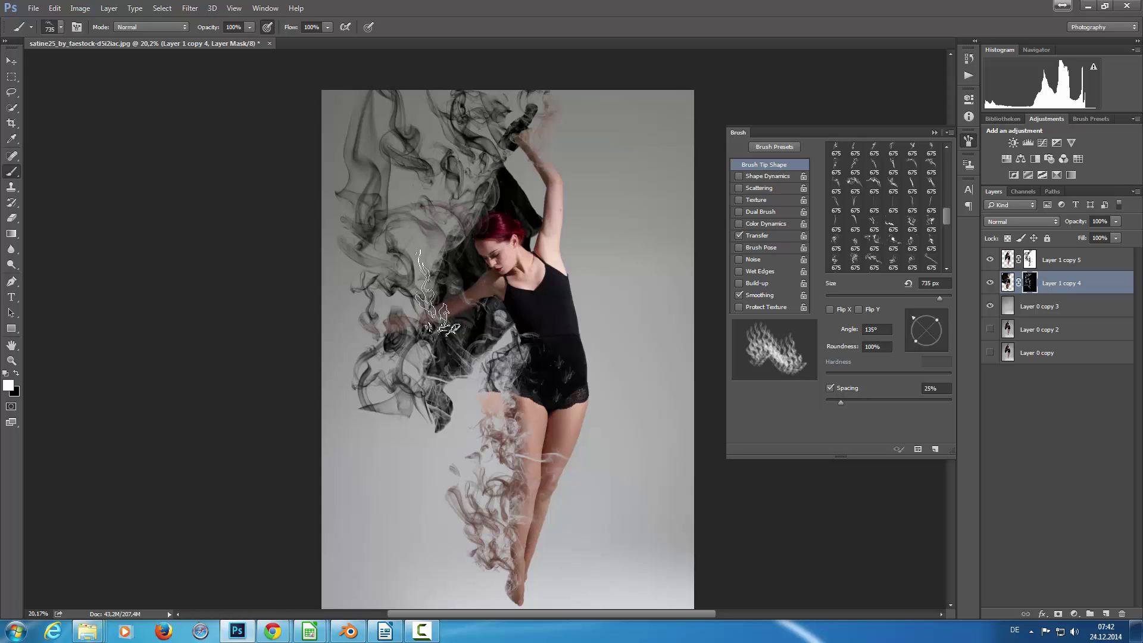
{"action": "left_click", "coordinate": [440, 293]}
Step: Compare the smoke composite with the original by showing only Layer 0 copy, and restore the previous layer visibility
{"action": "left_click", "coordinate": [990, 354], "text": "alt"}
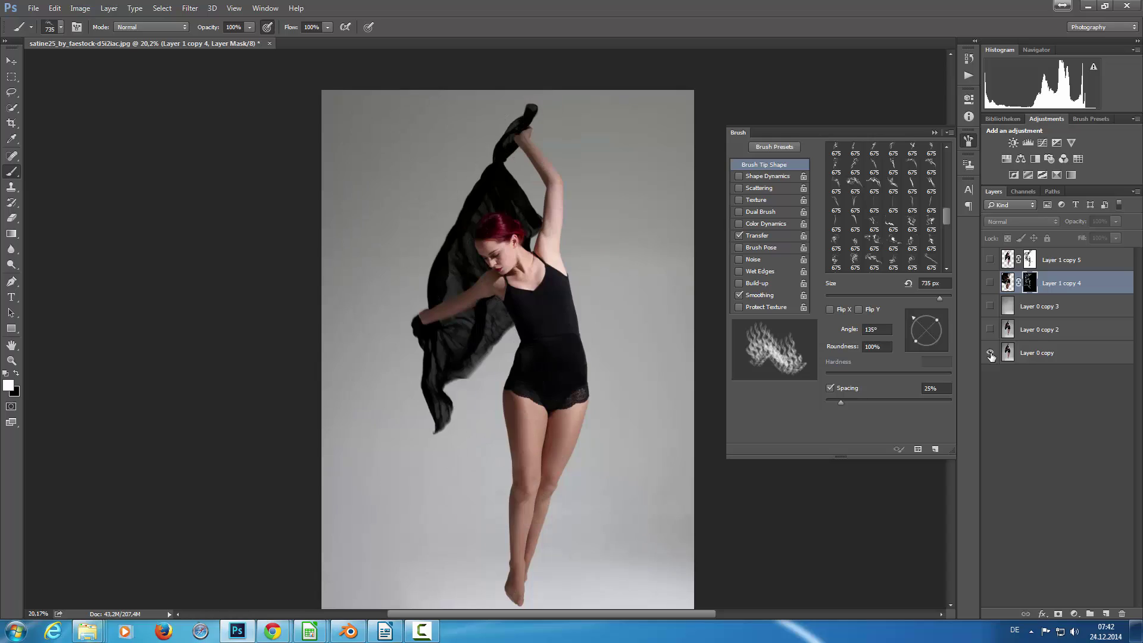
{"action": "left_click", "coordinate": [991, 354], "text": "alt"}
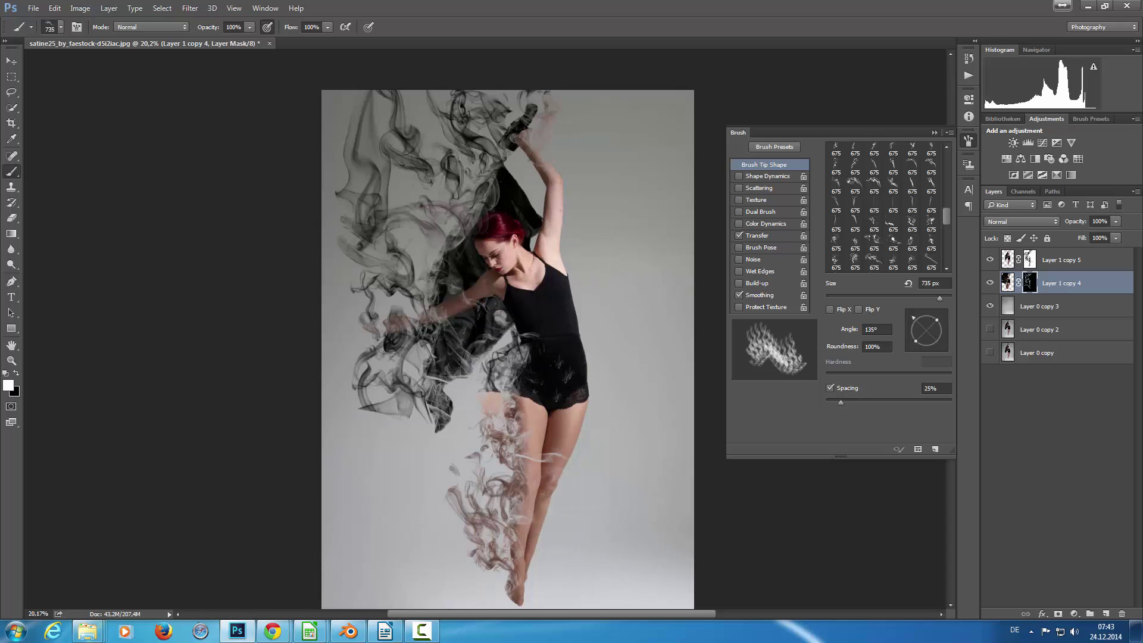